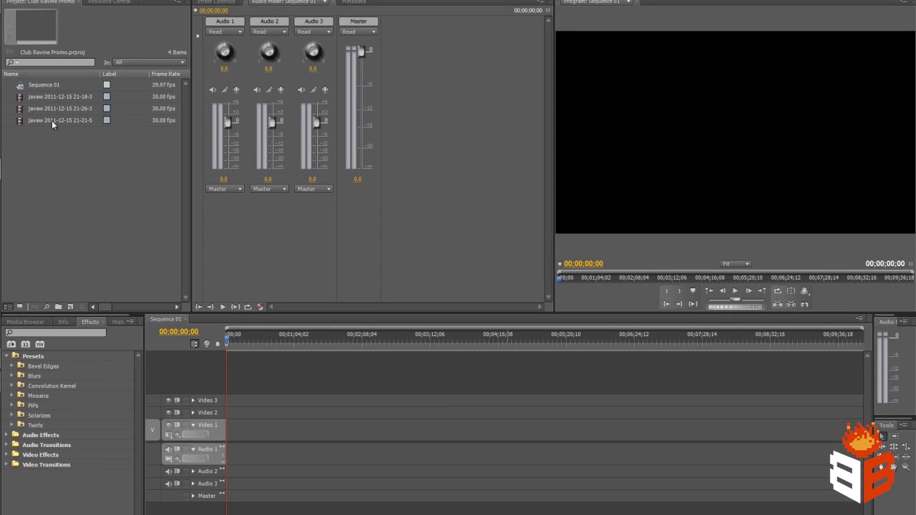
Step: Check the details of clips 21-18-32-29, 21-21-57-99 and 21-26-39-53 in the Project panel
click(51, 120)
click(21, 109)
click(20, 100)
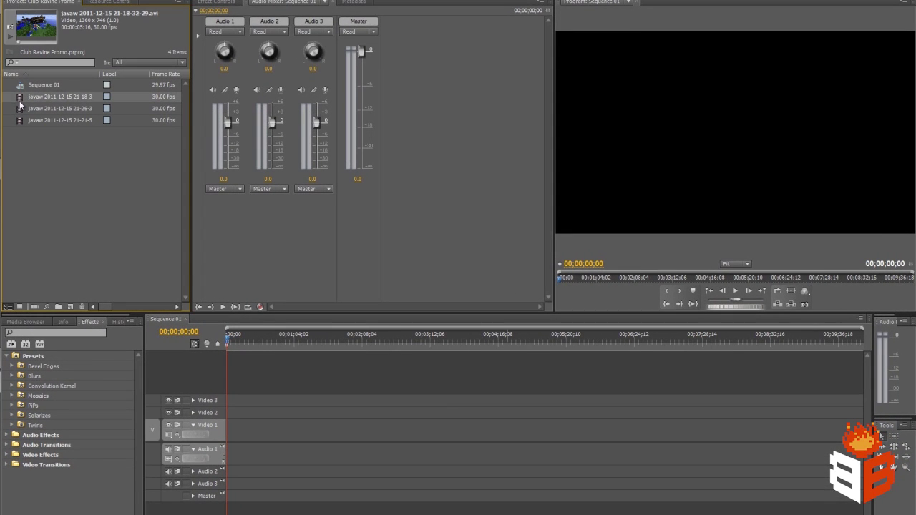
click(21, 121)
click(21, 107)
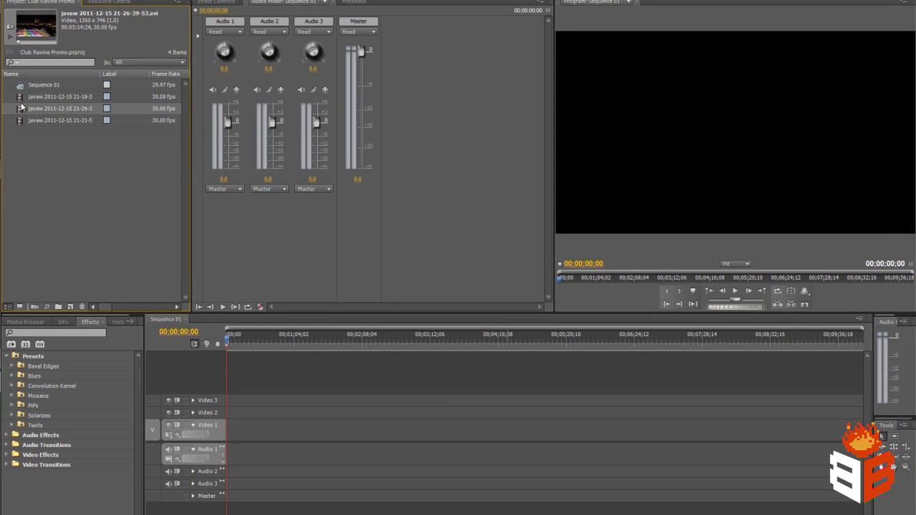
click(21, 98)
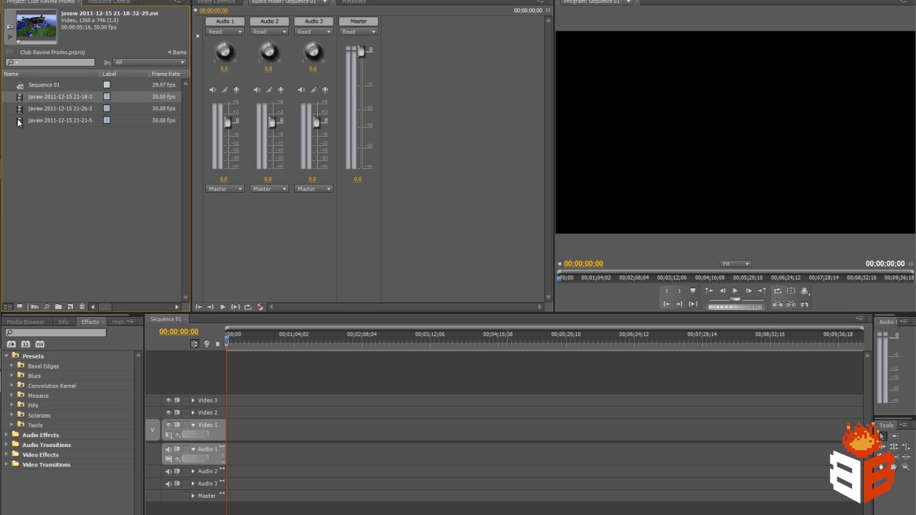
click(19, 122)
click(20, 109)
click(20, 100)
click(21, 123)
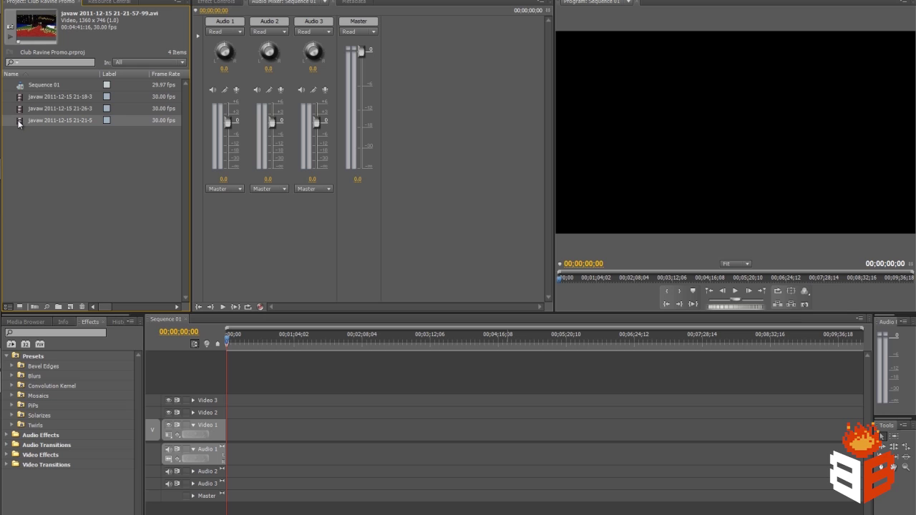
Step: Open and skim 21-21-57-99 and 21-26-39-53, ending with the 21-18-32-29 flyover in the Source monitor
double_click(20, 122)
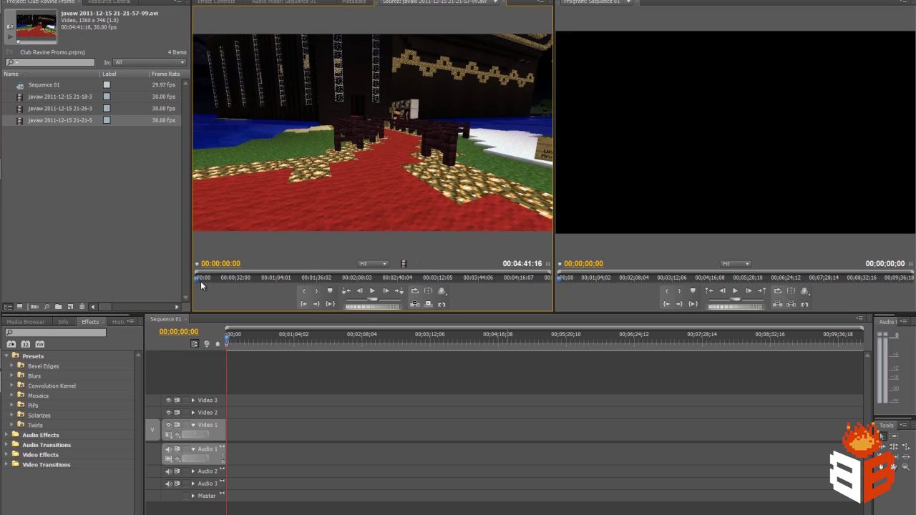
drag(201, 282, 164, 284)
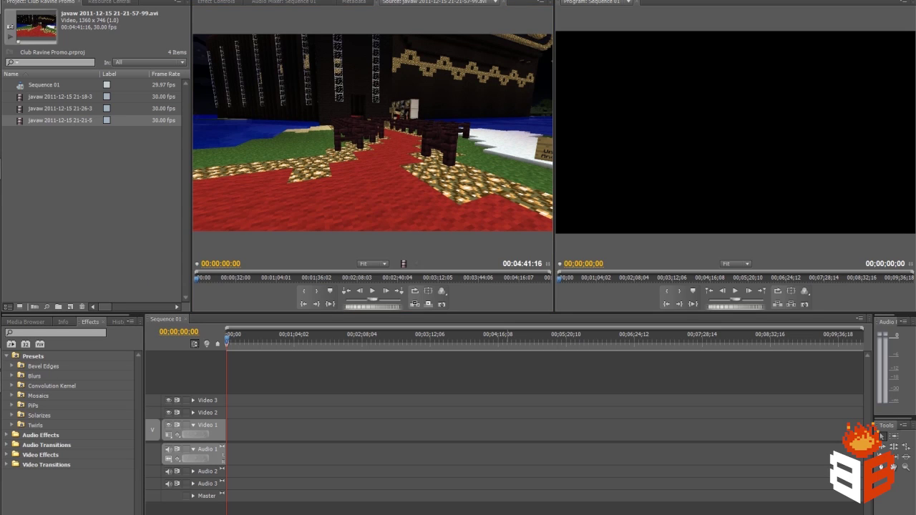
click(29, 108)
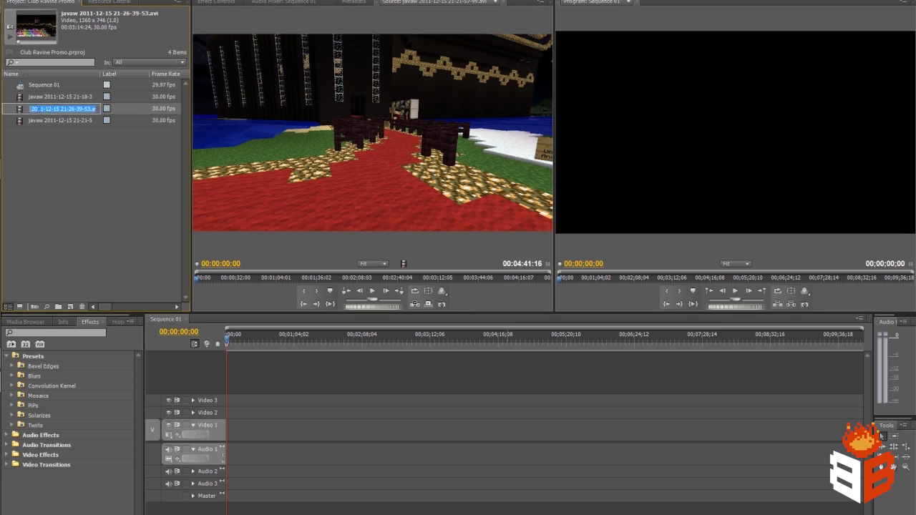
double_click(18, 108)
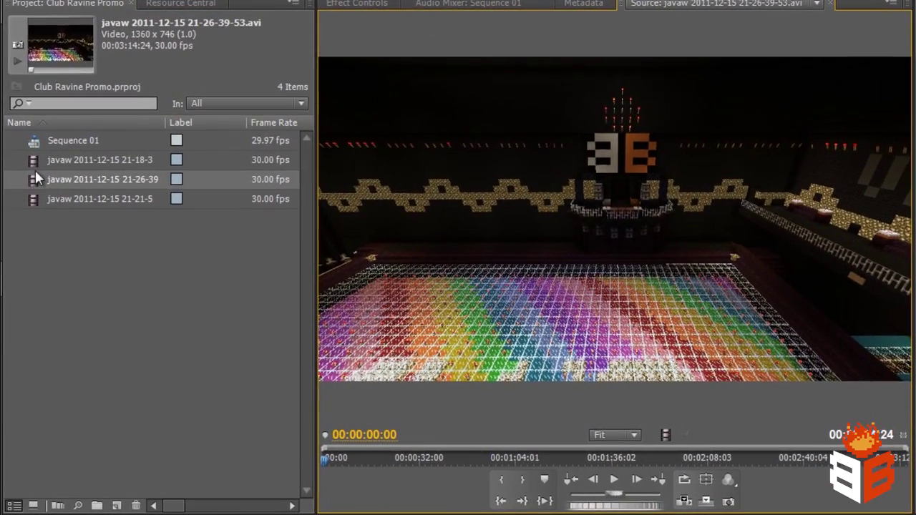
double_click(27, 121)
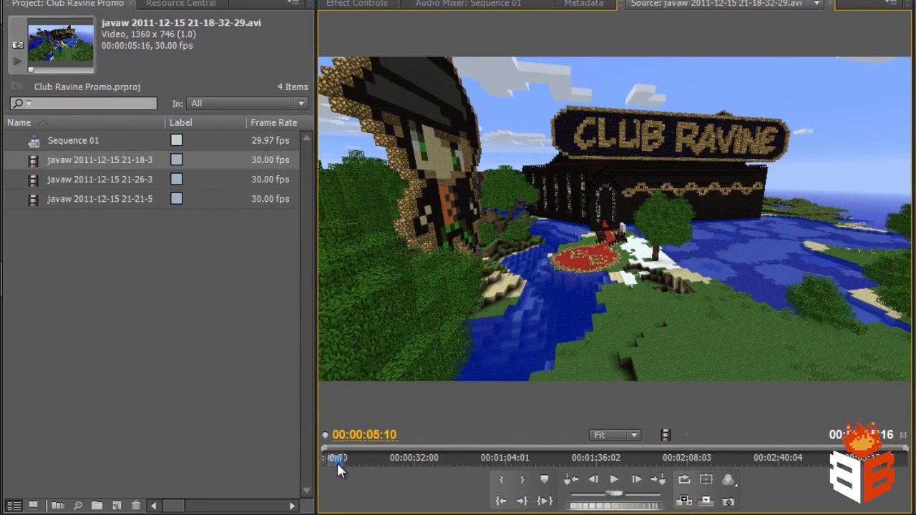
drag(337, 462, 315, 453)
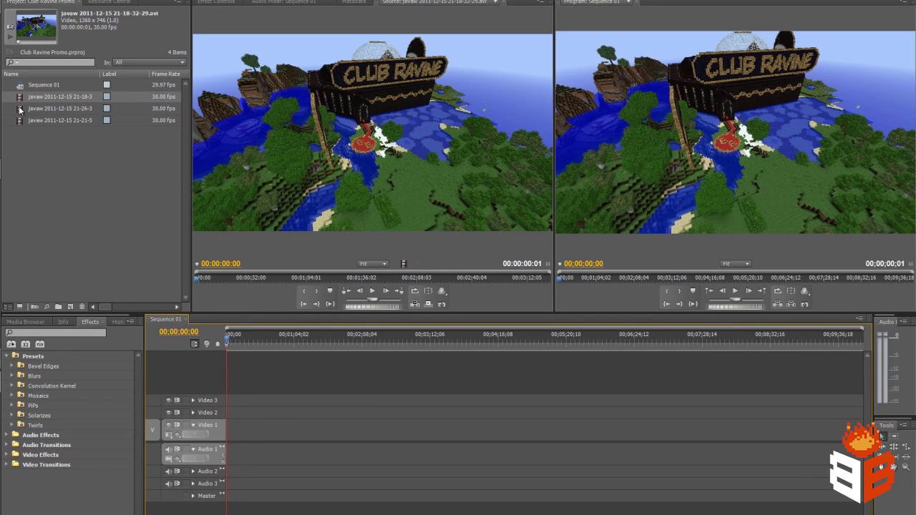
Step: Place the 21-26-39-53 clip on Sequence 01's Video 1 track
drag(19, 109, 333, 429)
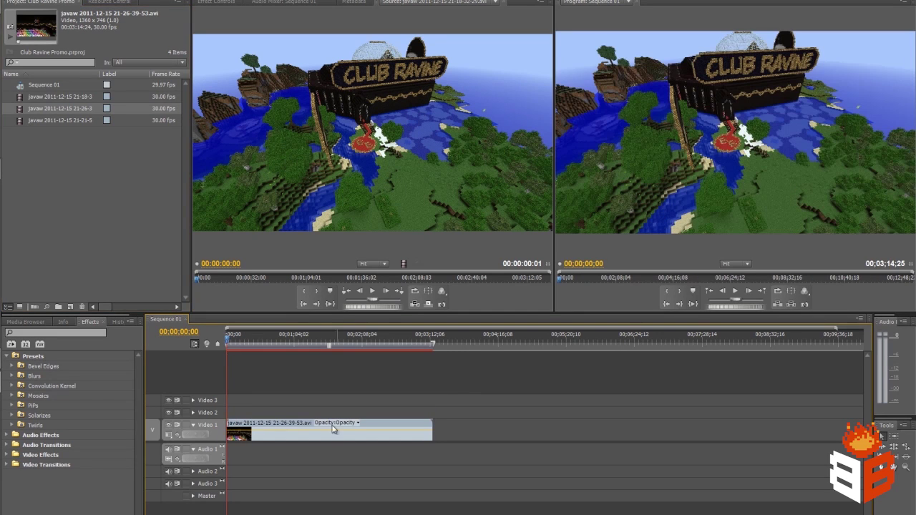
mouse_move(232, 342)
mouse_down()
mouse_move(360, 343)
mouse_move(227, 343)
mouse_move(245, 342)
mouse_up()
click(893, 447)
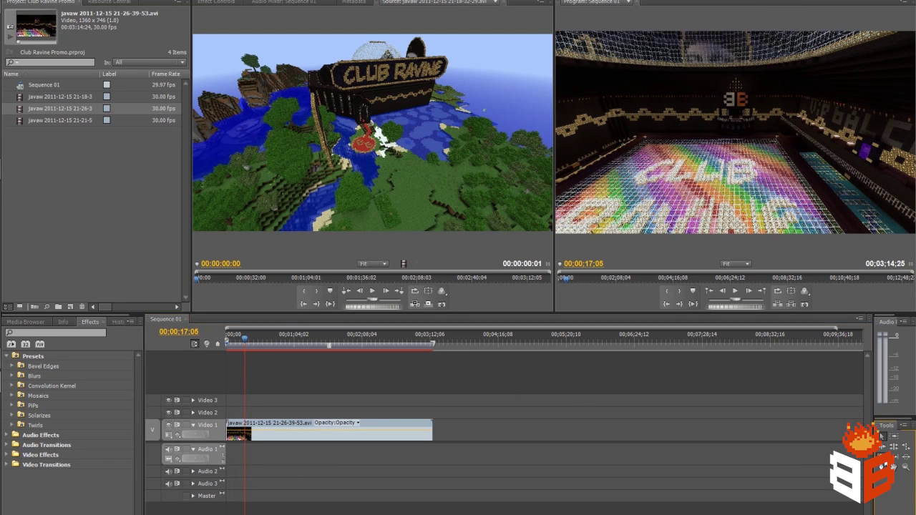
click(264, 429)
click(336, 429)
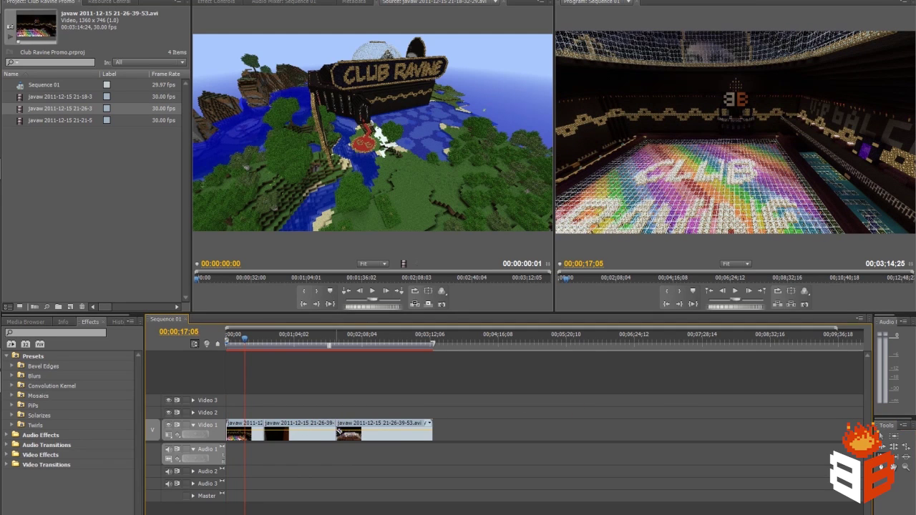
click(379, 431)
click(299, 431)
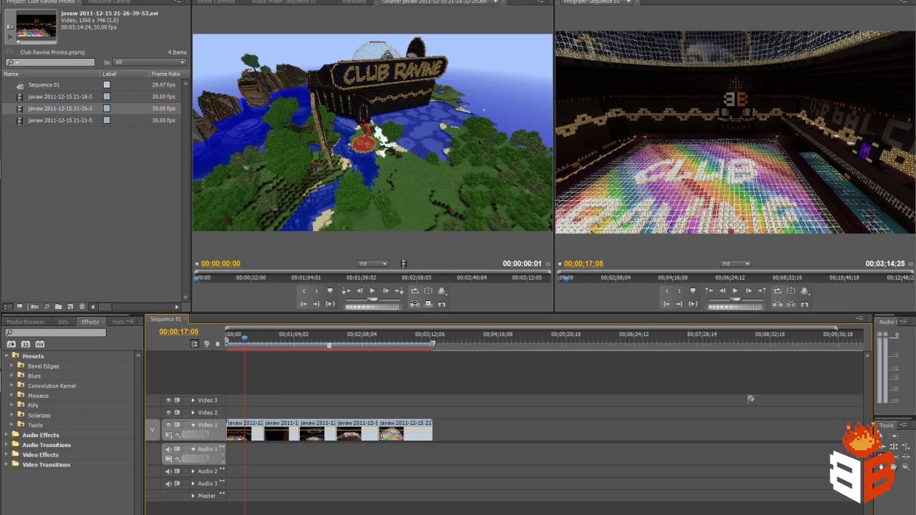
click(884, 436)
click(284, 434)
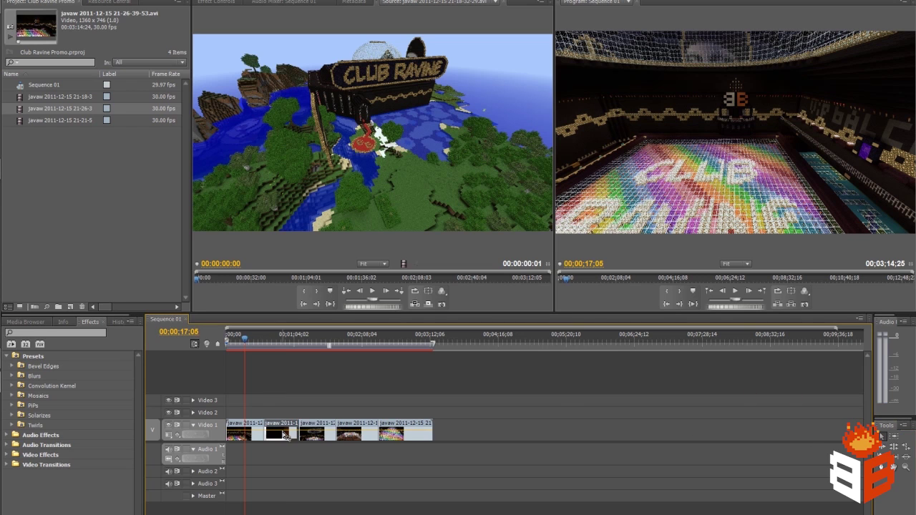
drag(285, 433, 308, 431)
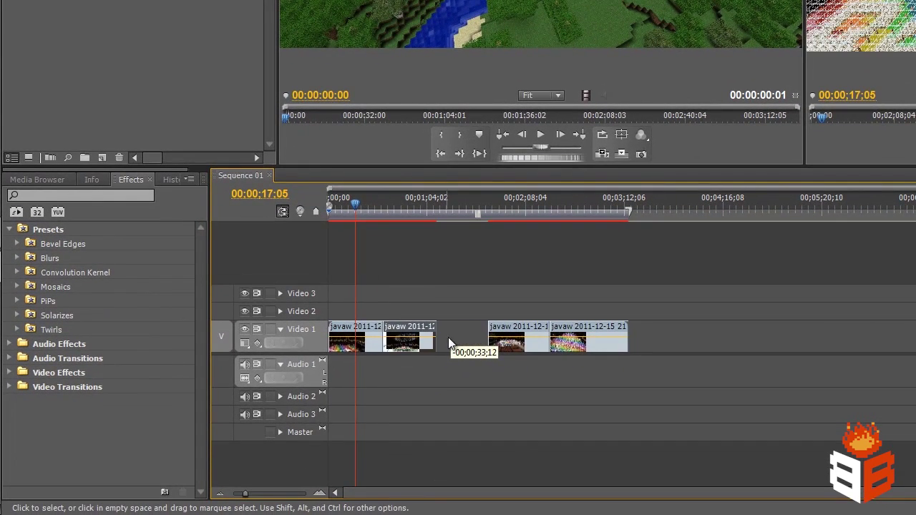
drag(543, 337, 492, 340)
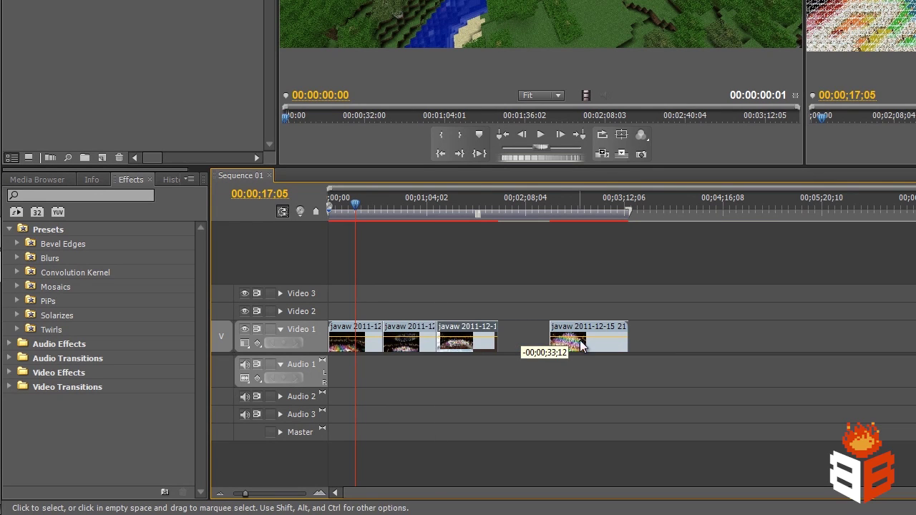
click(583, 336)
key(Delete)
click(449, 336)
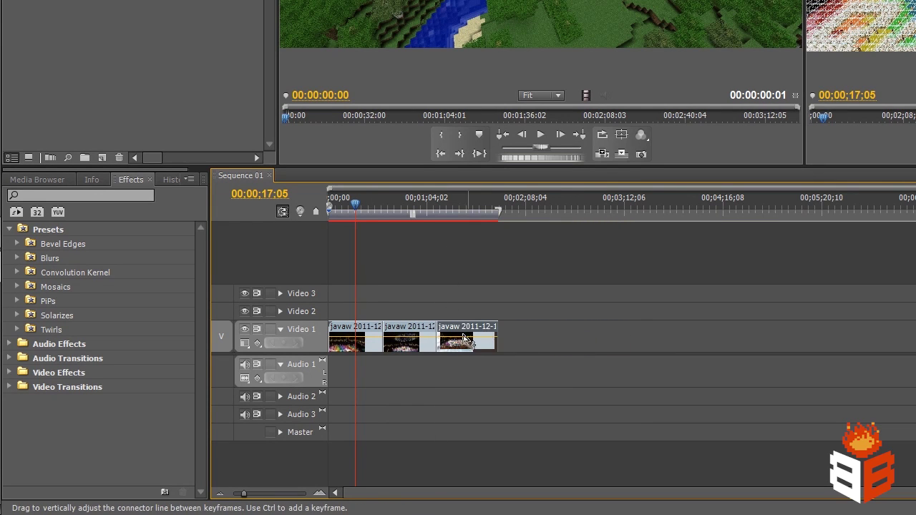
key(Delete)
click(410, 340)
key(Delete)
click(355, 338)
key(Delete)
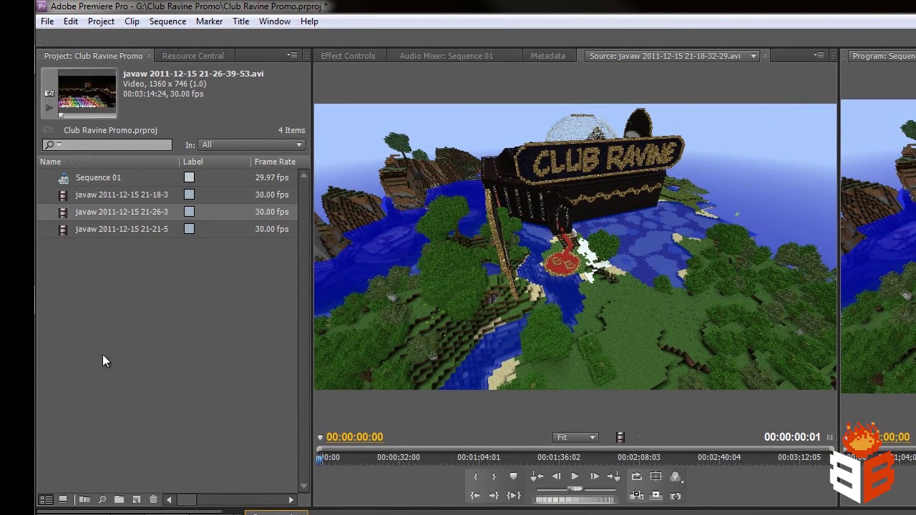
click(63, 499)
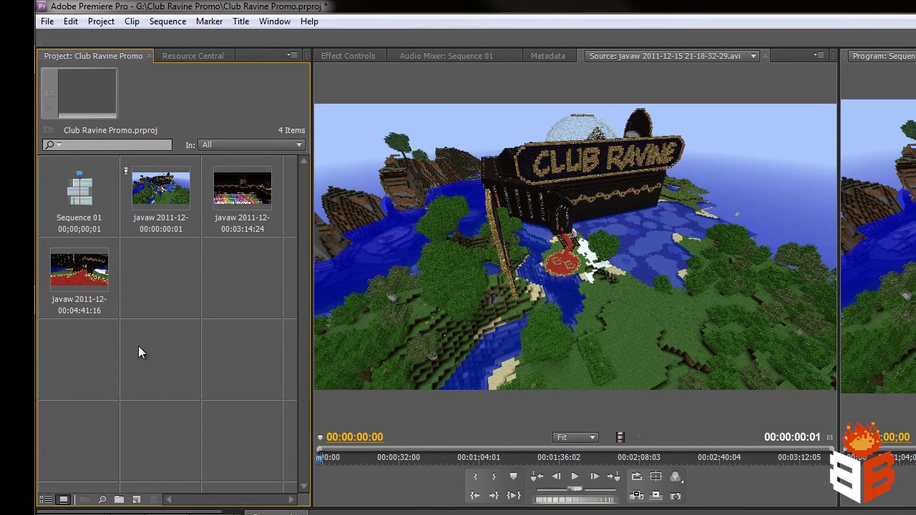
click(45, 500)
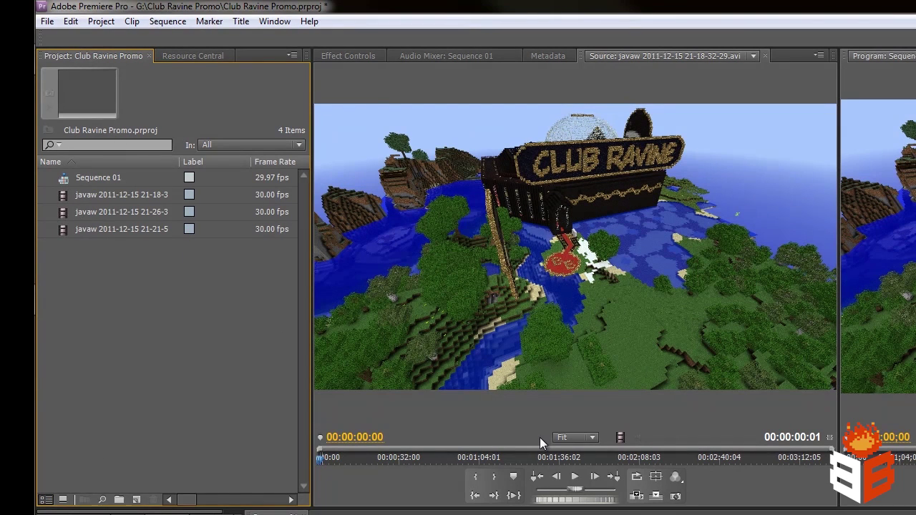
drag(325, 460, 306, 461)
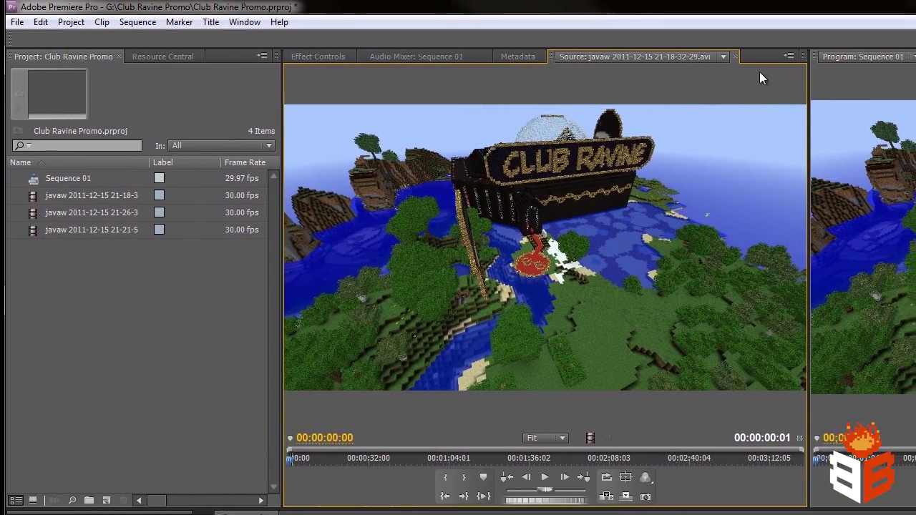
Step: Close the current source clip and load 21-21-57-99, then 21-18-32-29, into the Source monitor
click(734, 57)
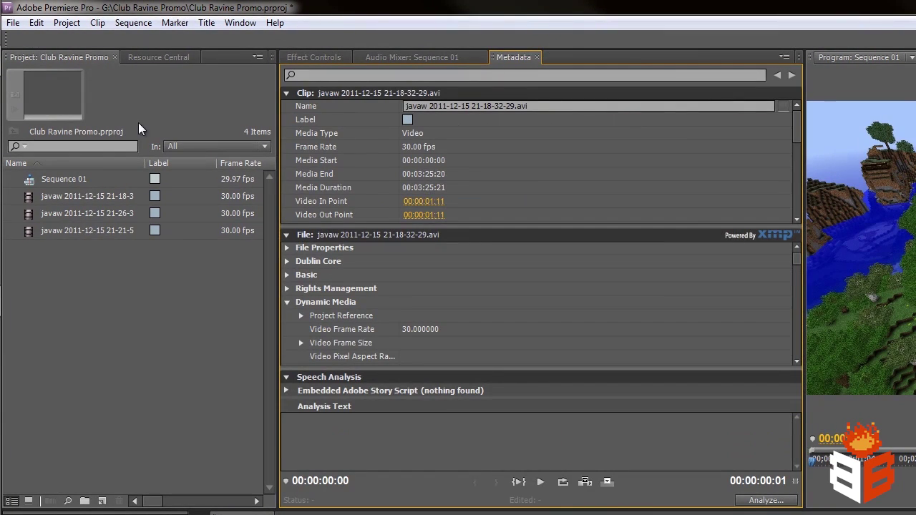
double_click(31, 233)
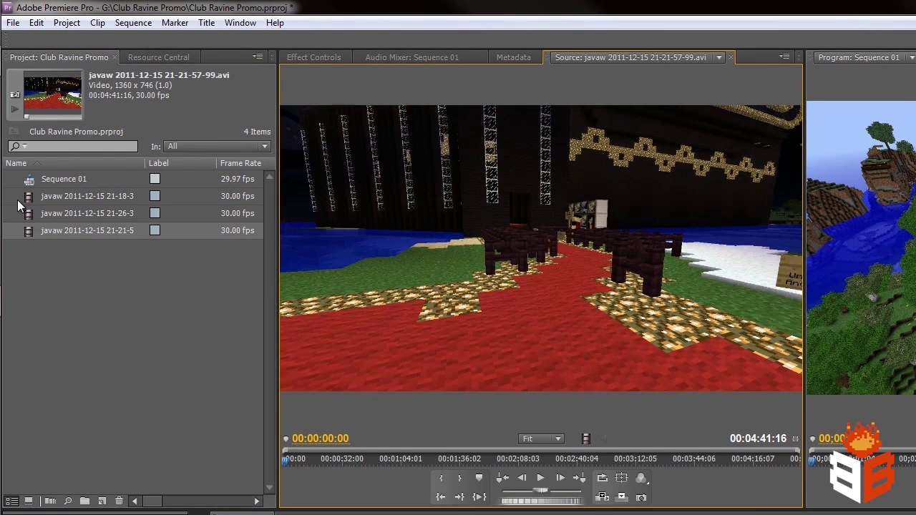
double_click(30, 200)
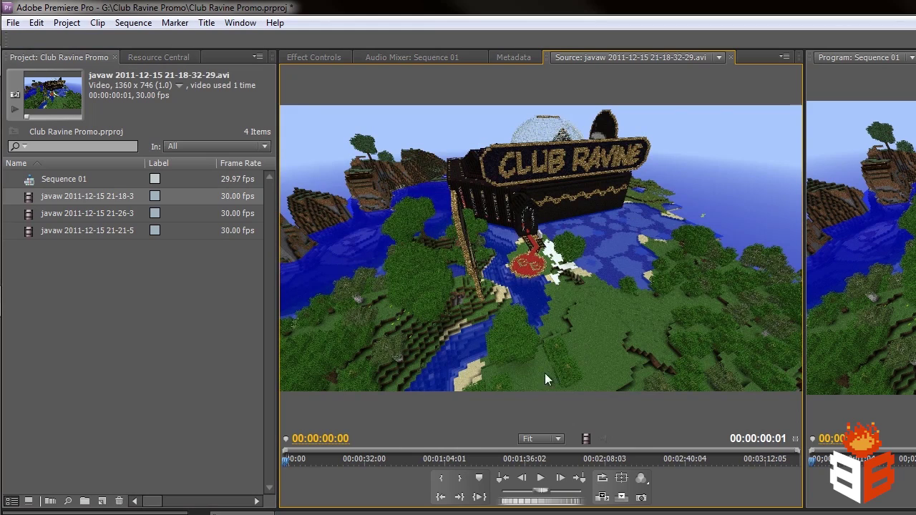
Step: Close all source clips, reopen only 21-18-32-29, and play it from the start
click(647, 58)
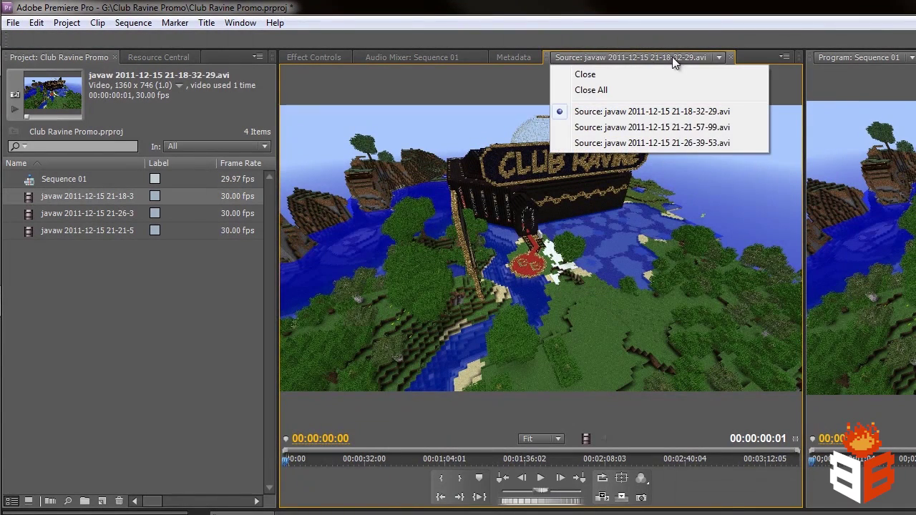
click(729, 57)
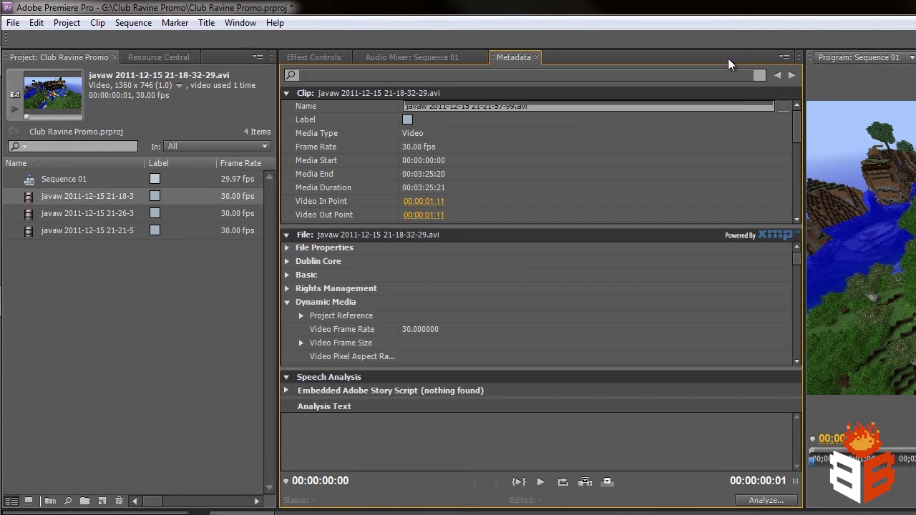
double_click(31, 202)
drag(284, 461, 297, 461)
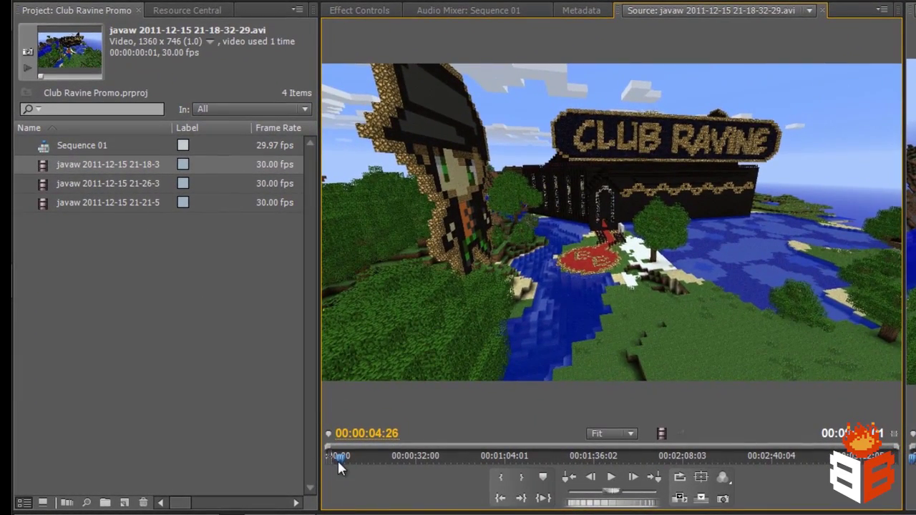
drag(338, 460, 301, 456)
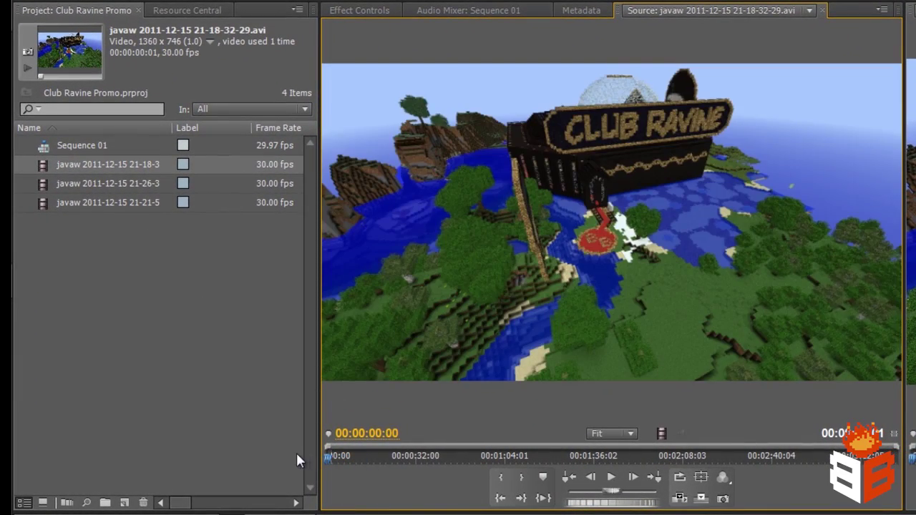
click(611, 478)
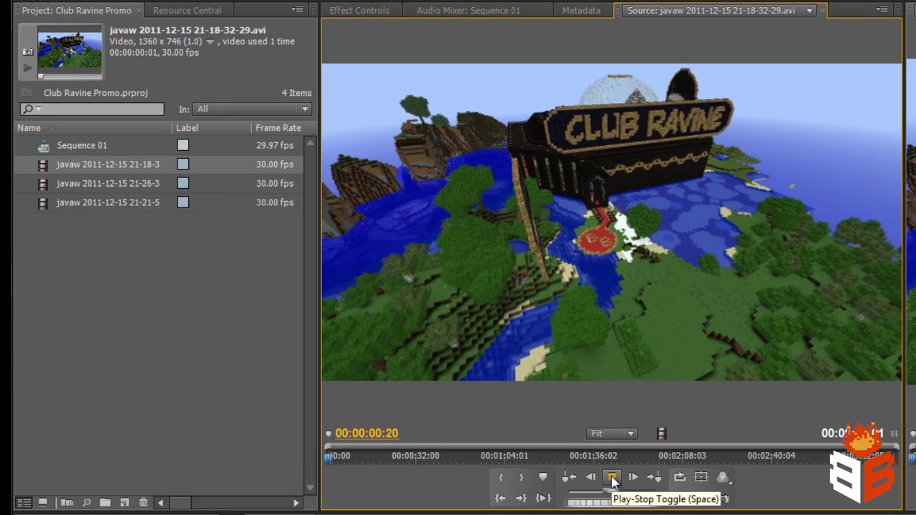
Step: Set the In point of the Club Ravine flyover clip at 00:00:01:04
click(611, 478)
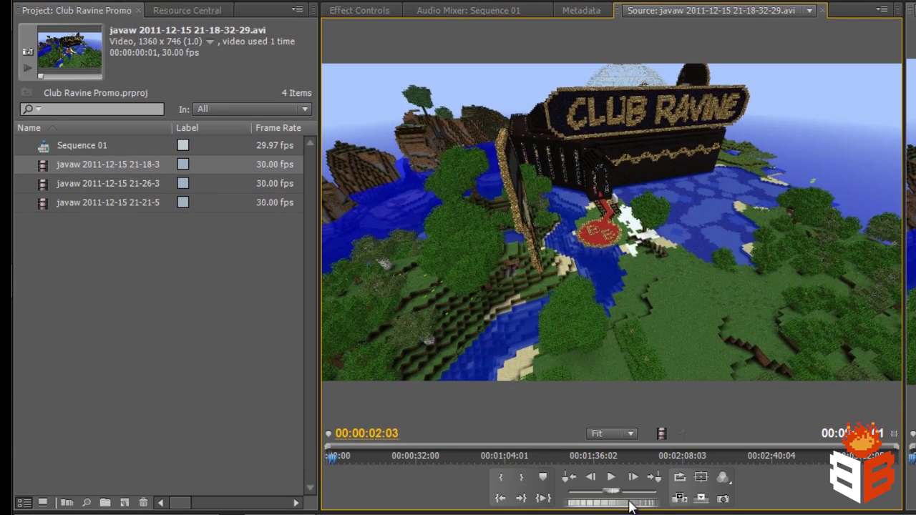
mouse_move(629, 505)
mouse_down()
mouse_move(599, 506)
mouse_move(648, 508)
mouse_up()
click(543, 498)
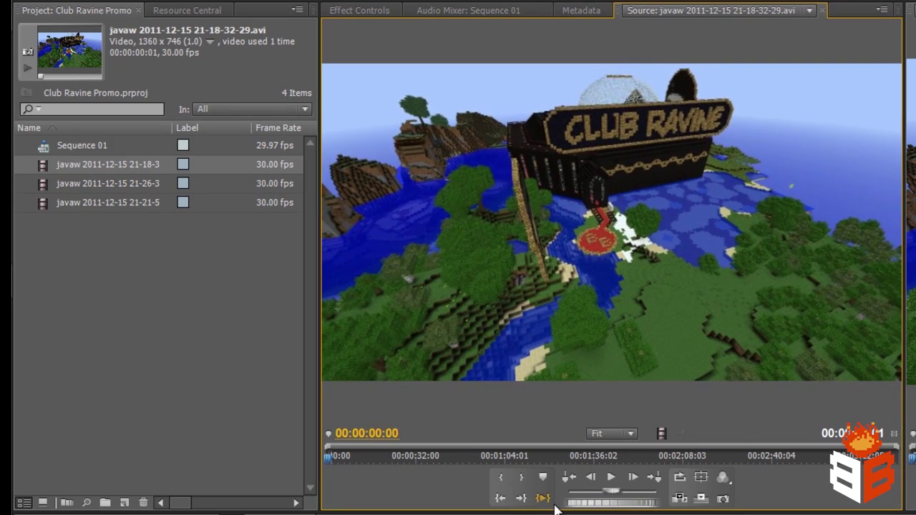
mouse_move(572, 507)
mouse_down()
mouse_move(606, 511)
mouse_move(599, 511)
mouse_up()
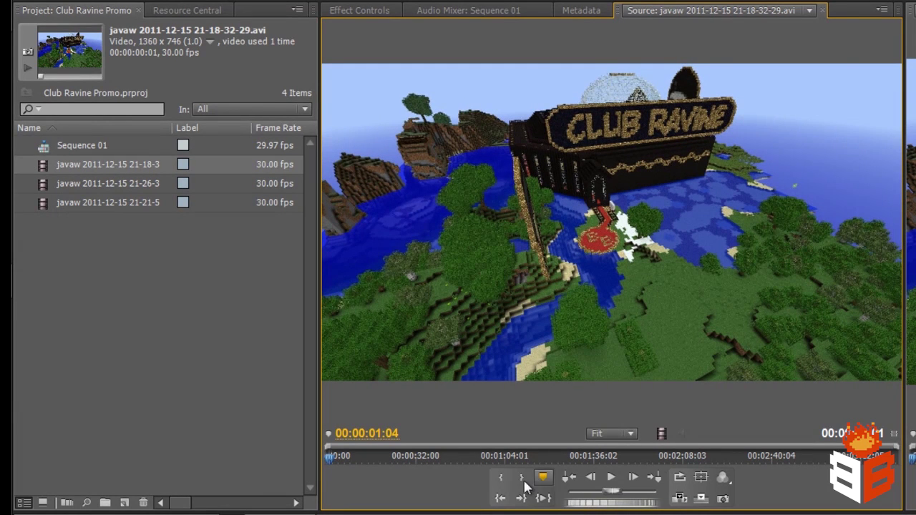
click(501, 480)
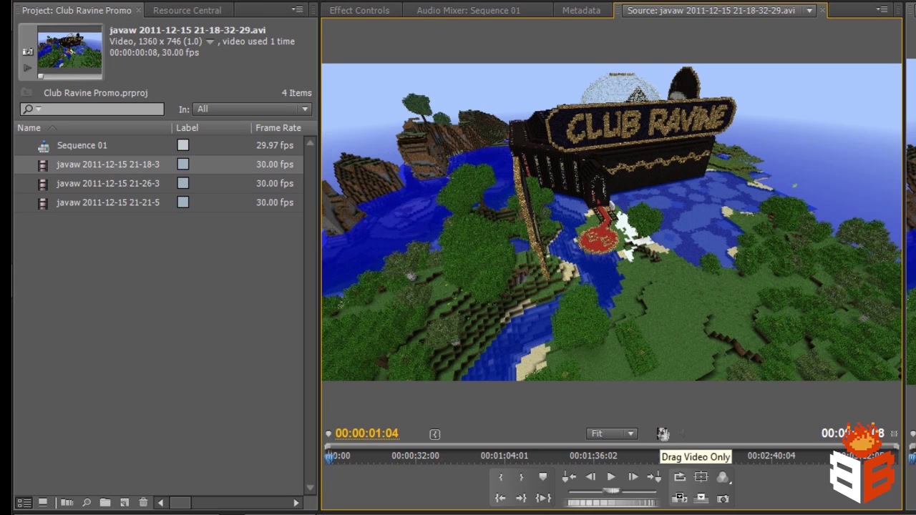
Step: Play the flyover ahead and step back to about the 7-second mark
click(611, 478)
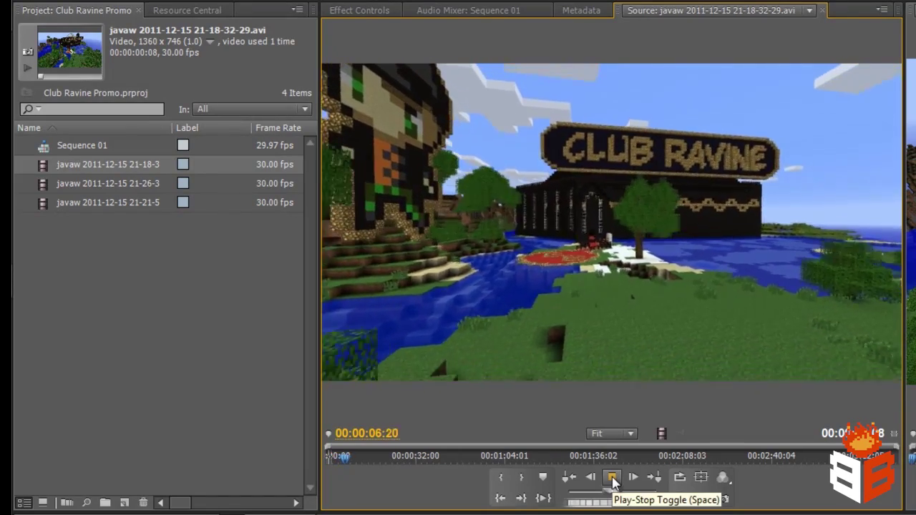
click(612, 478)
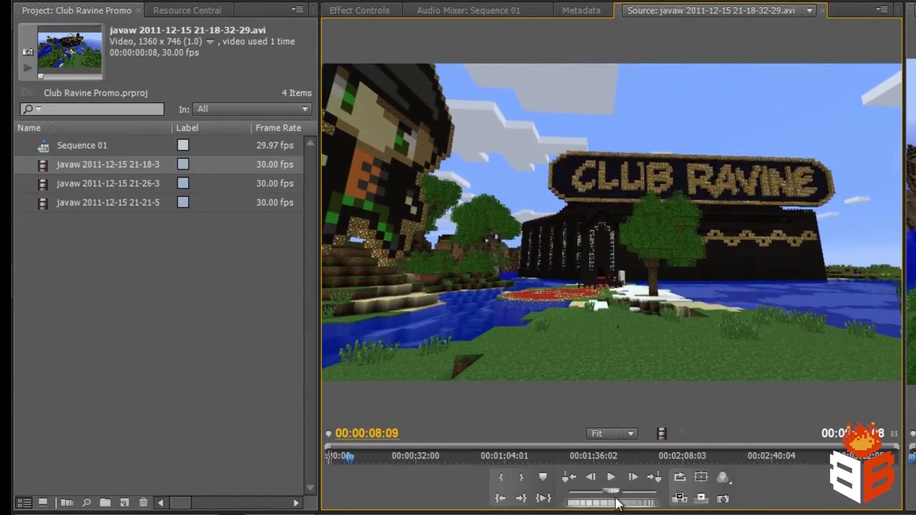
drag(616, 502, 585, 504)
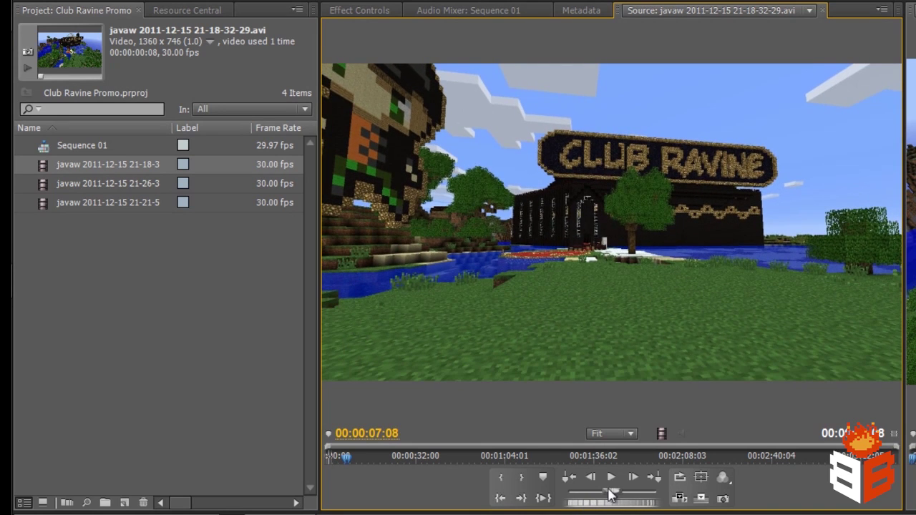
Step: Mark Out at 00:00:07:08 for a 00:00:06:05 range and add it as a new project clip
click(523, 479)
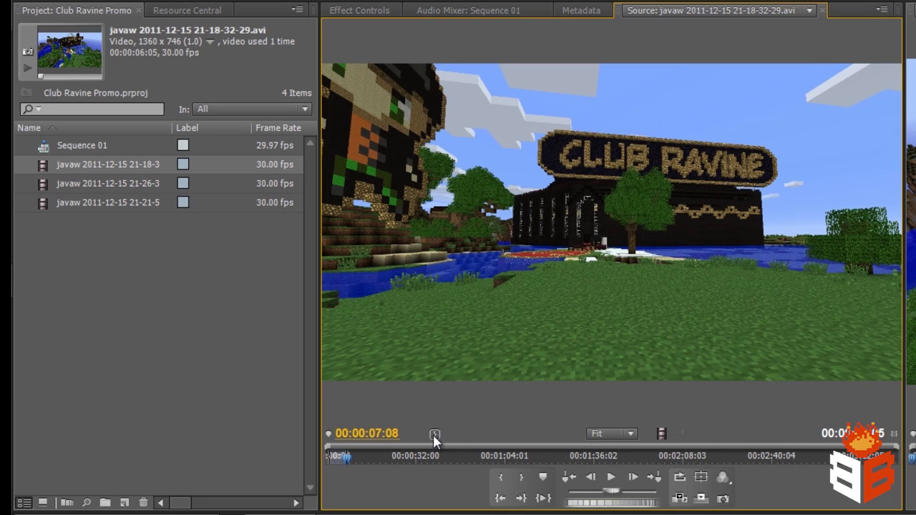
drag(348, 458, 362, 456)
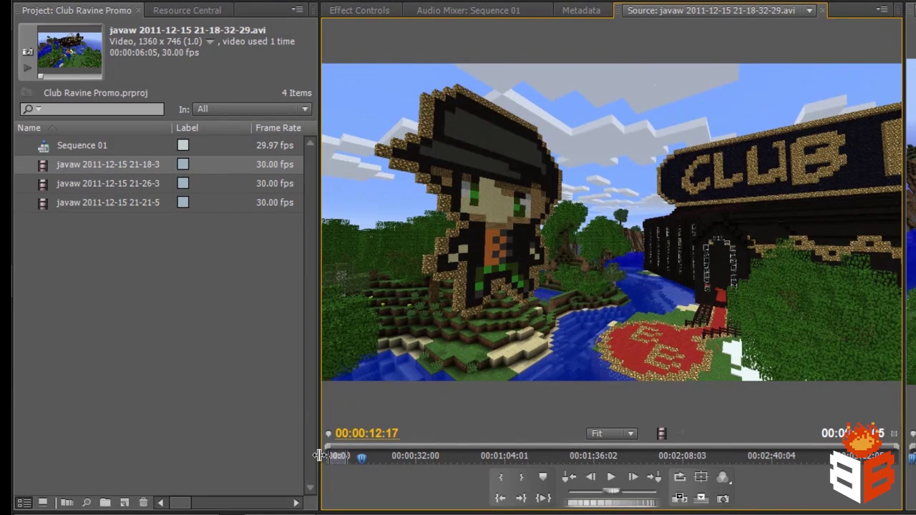
drag(362, 456, 341, 454)
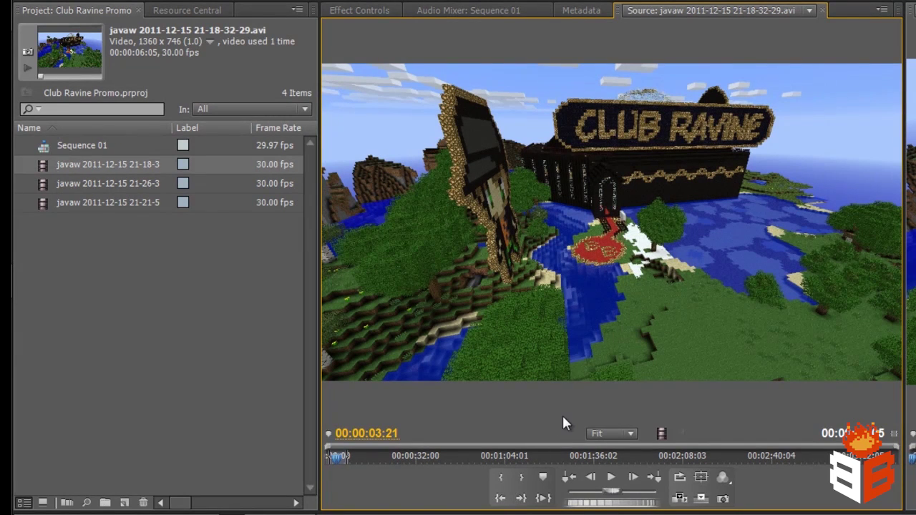
click(163, 389)
key(ctrl+v)
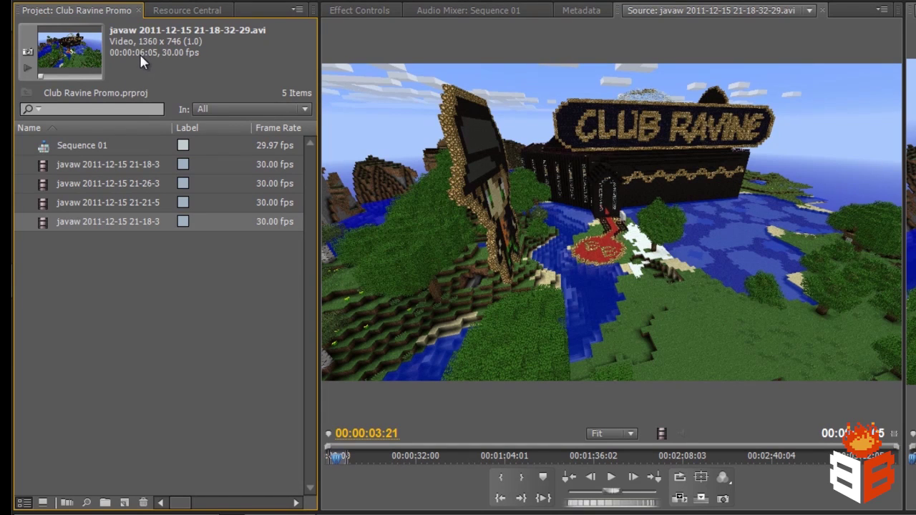
Step: Rename the new 6-second-5-frame clip in the Project panel to 'club crane 1'
click(80, 203)
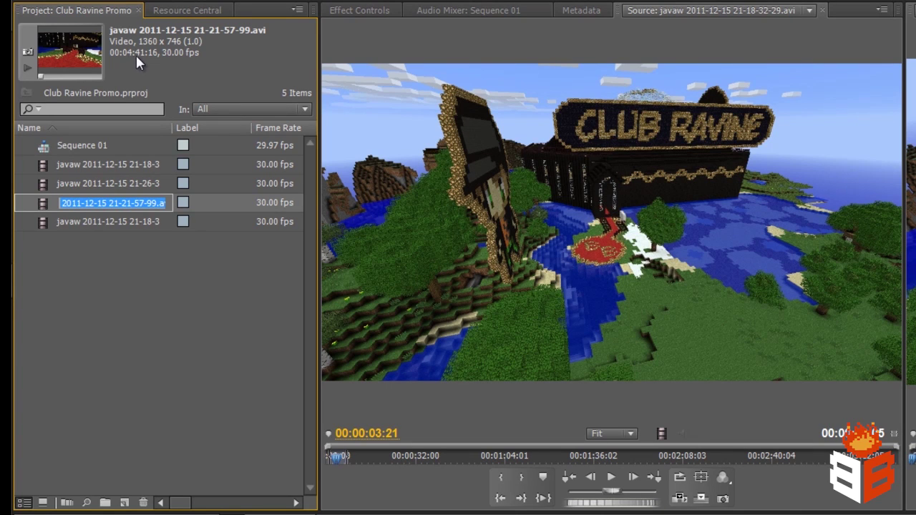
click(120, 222)
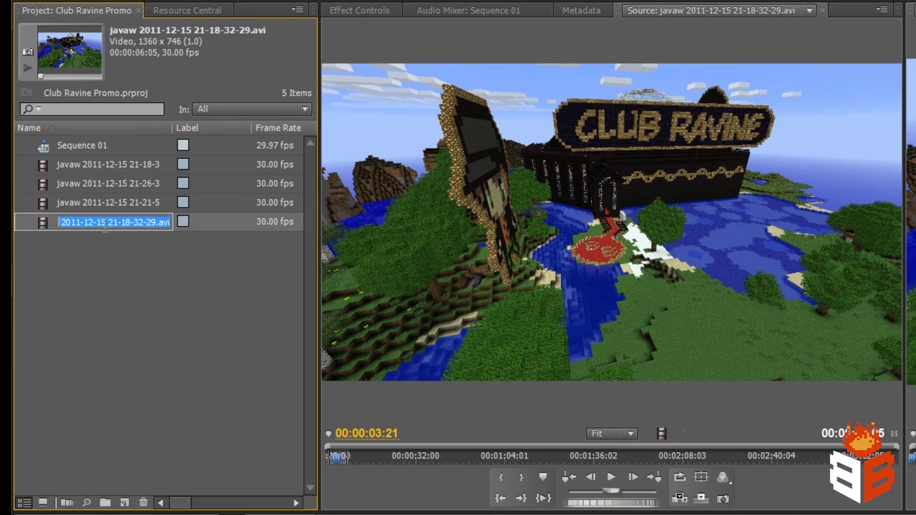
click(41, 224)
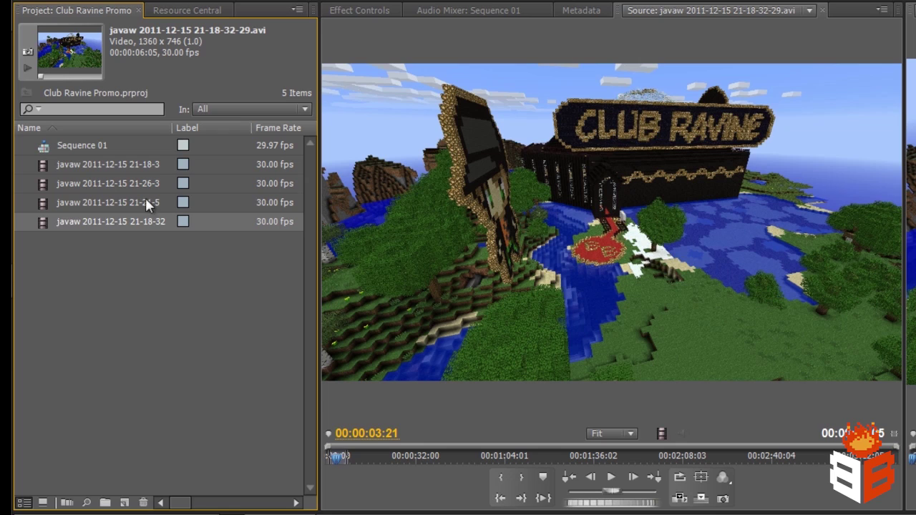
click(80, 221)
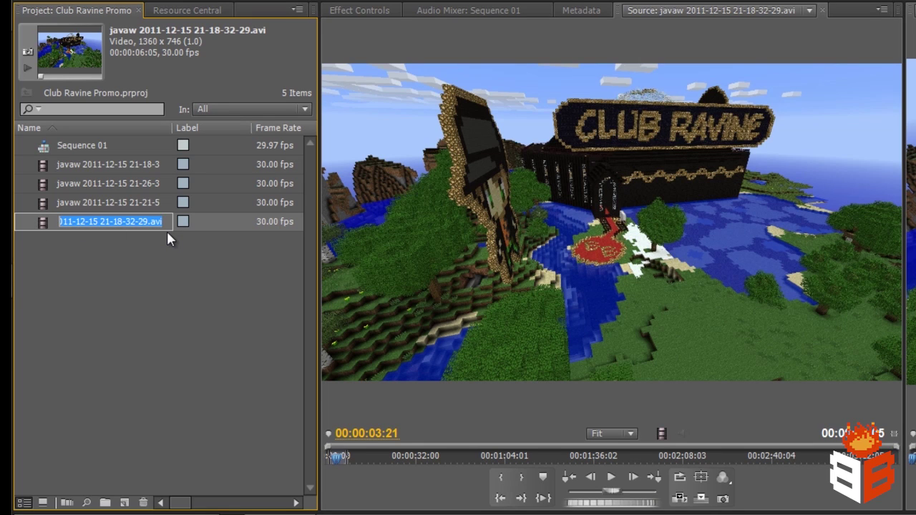
text(club )
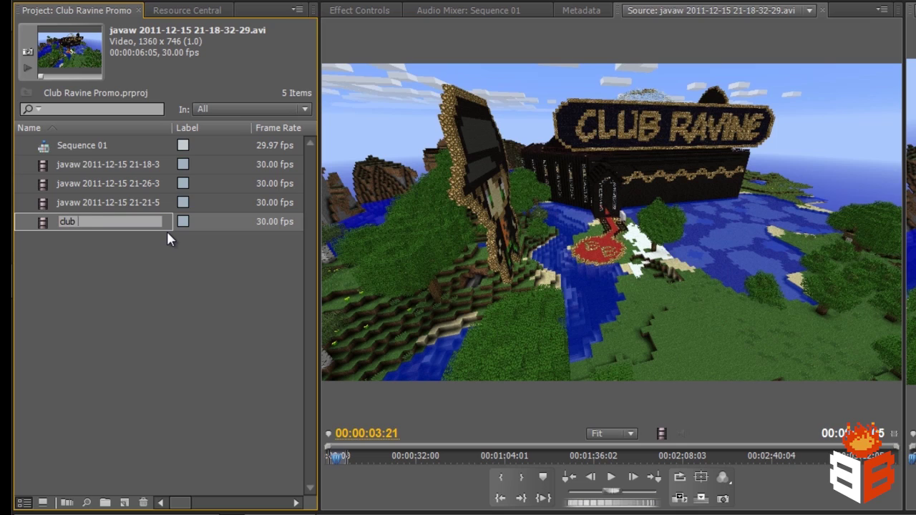
text(crane 2)
key(BackSpace)
text(1)
key(Tab)
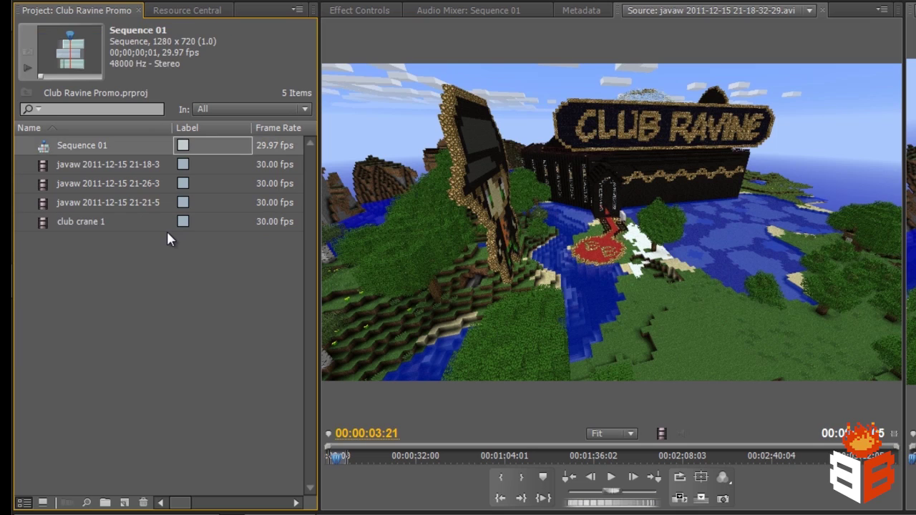
click(78, 222)
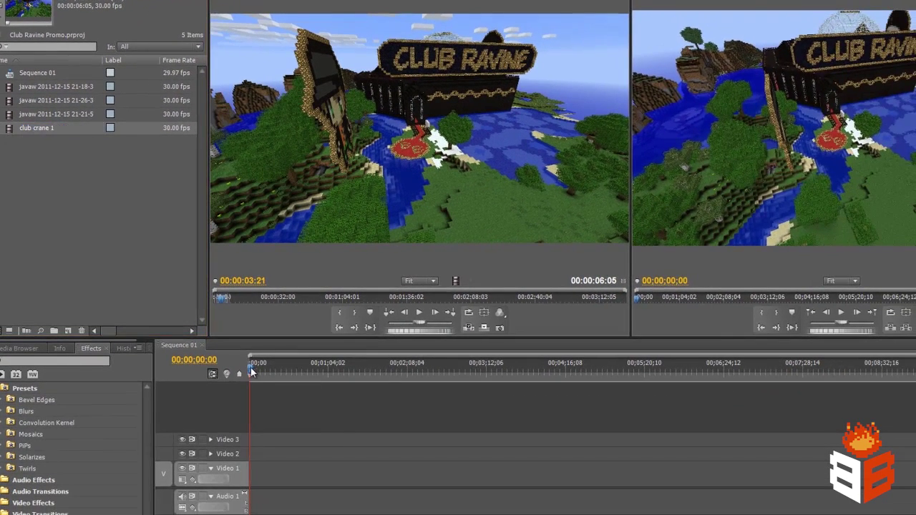
Step: Insert club crane 1 into Sequence 01 at the playhead, about one minute in
drag(251, 367, 325, 369)
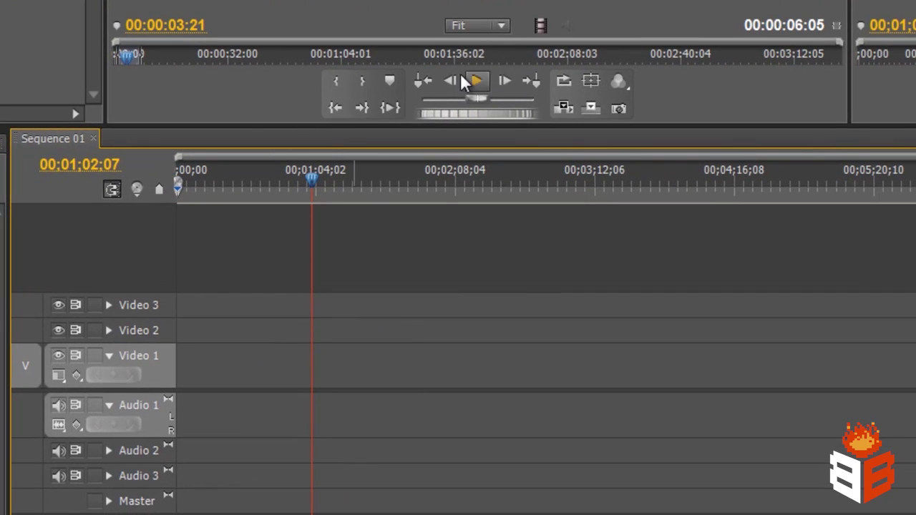
click(576, 104)
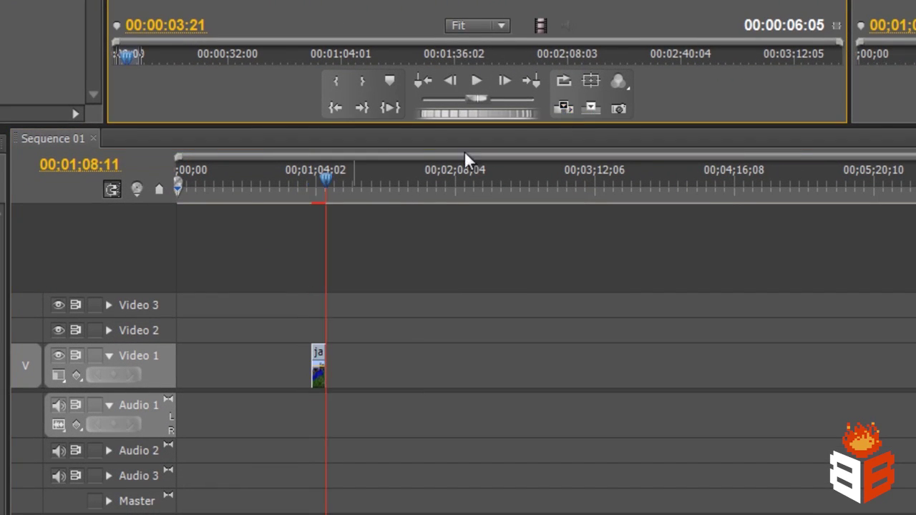
mouse_move(324, 180)
mouse_down()
mouse_move(313, 174)
mouse_move(334, 186)
mouse_up()
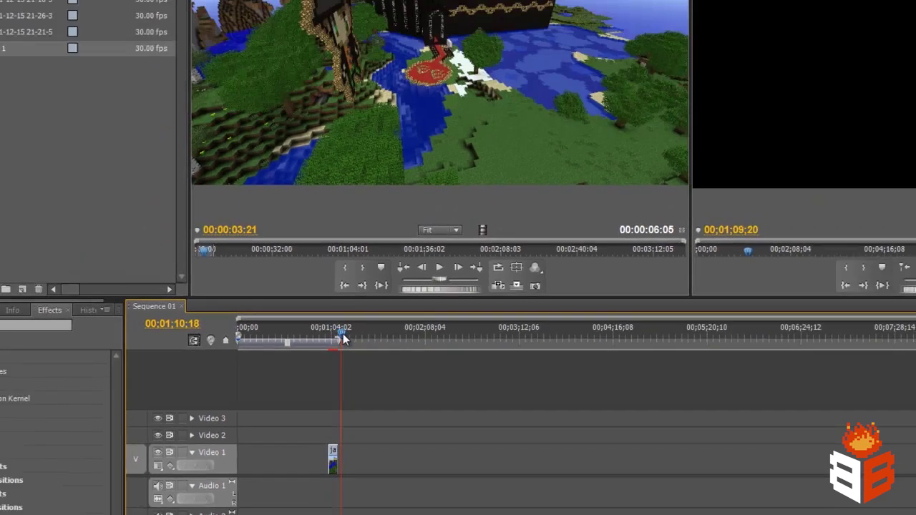
drag(344, 339, 344, 339)
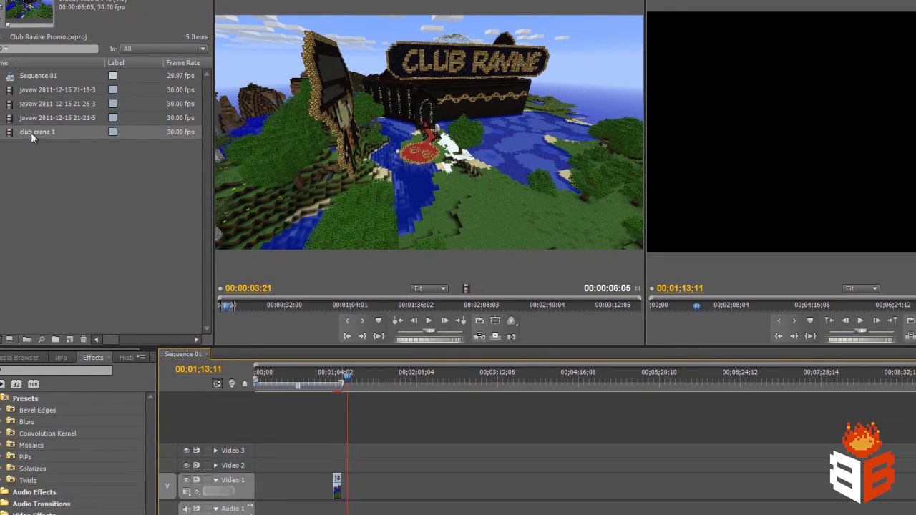
click(57, 167)
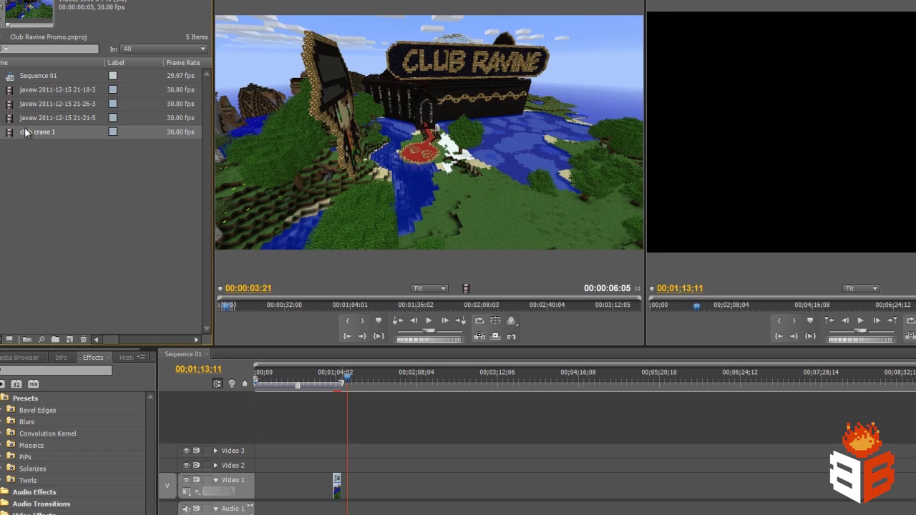
mouse_move(343, 373)
mouse_down()
mouse_move(332, 365)
mouse_move(350, 365)
mouse_move(337, 368)
mouse_up()
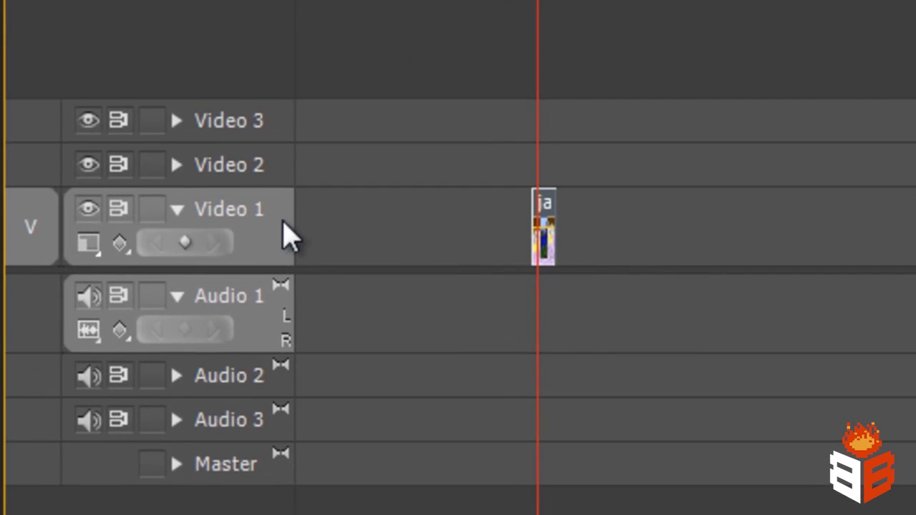
Step: Drag the inserted clip on Video 1 toward the start of the sequence
drag(551, 215, 664, 208)
drag(60, 215, 883, 374)
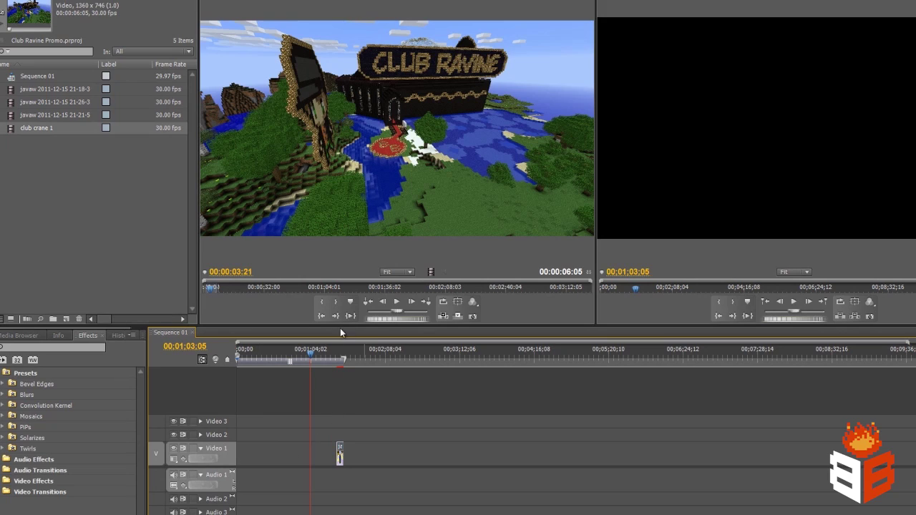
drag(312, 356, 358, 367)
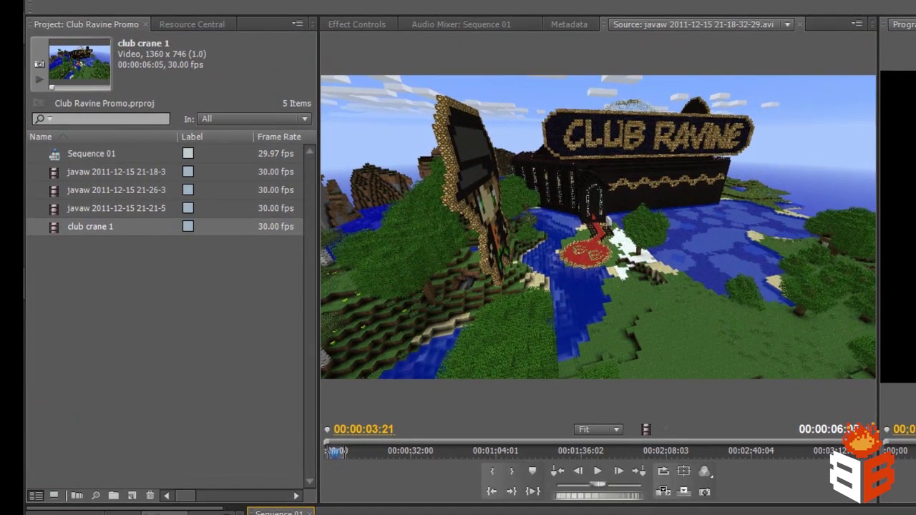
Step: Mark a second source range from 00:00:33:11 to 00:00:41:03
drag(335, 453, 421, 451)
click(598, 470)
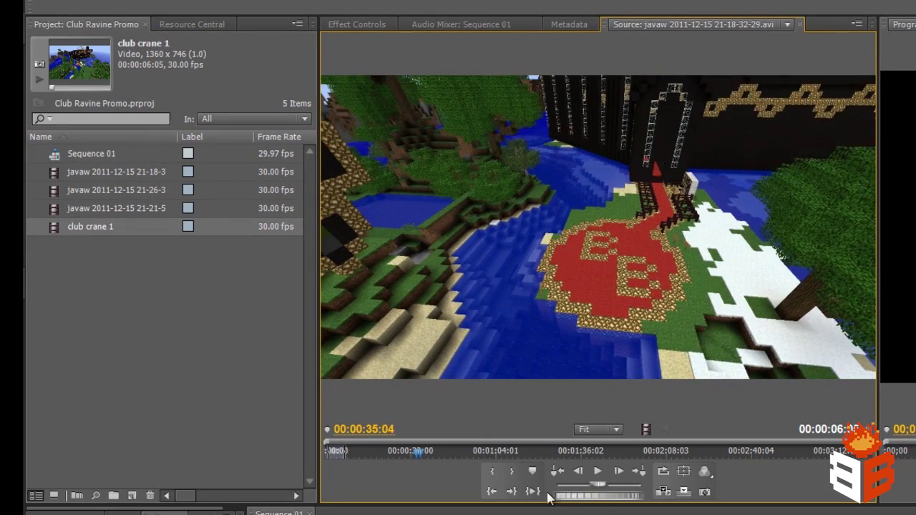
drag(598, 496, 549, 494)
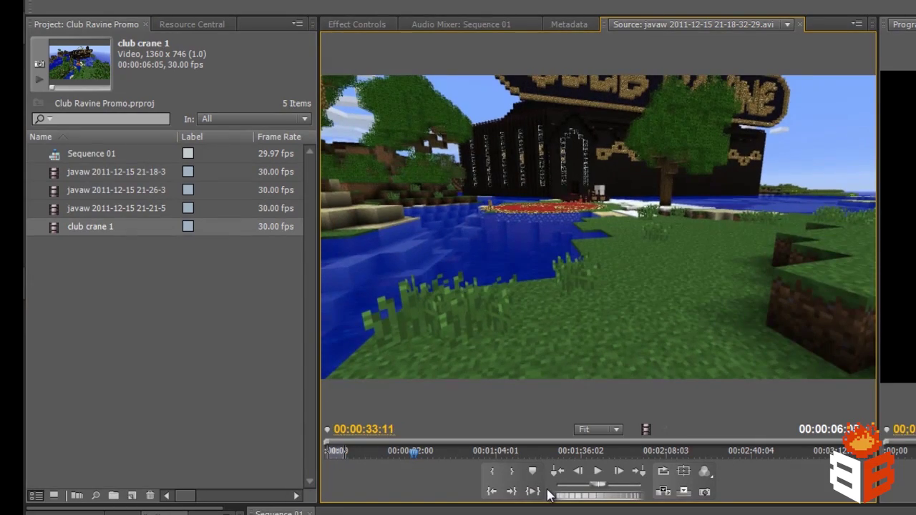
click(492, 471)
drag(578, 494, 793, 495)
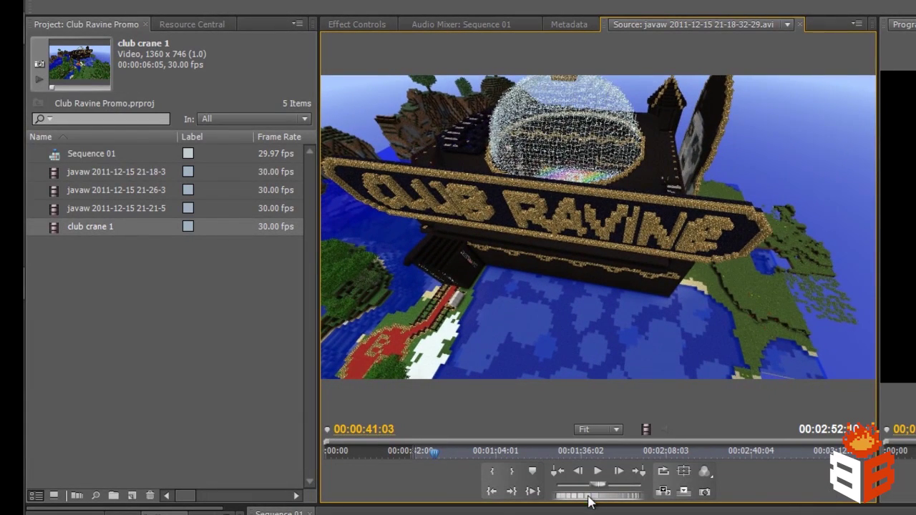
click(512, 470)
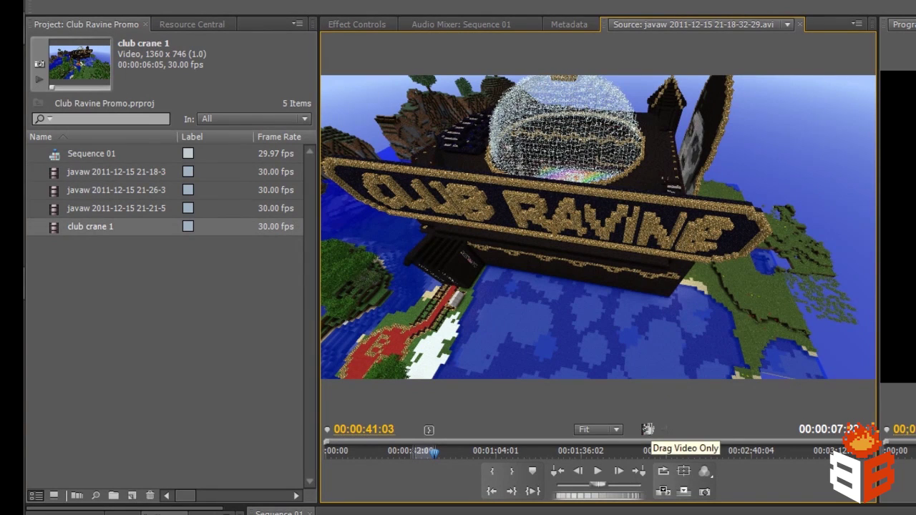
Step: Drag the marked range into the Project panel and name it 'club crane 2'
drag(200, 336, 185, 344)
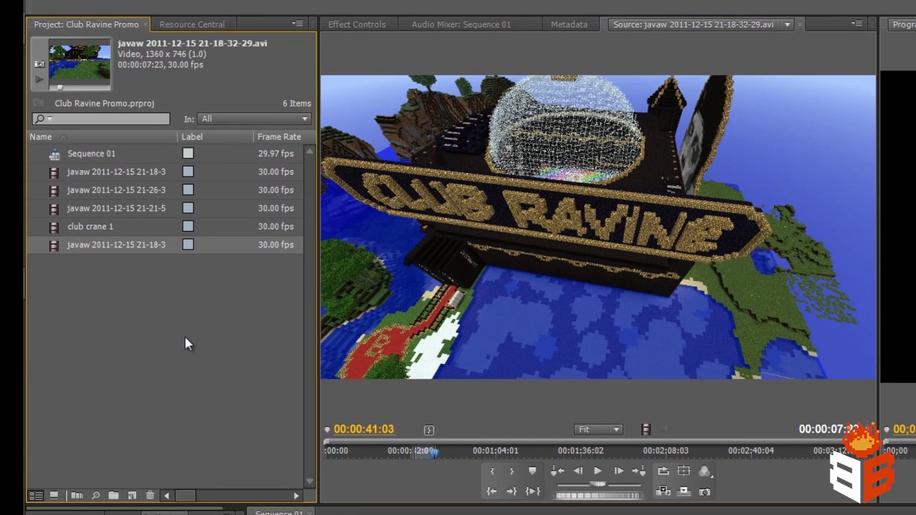
click(93, 246)
text(club crane 2)
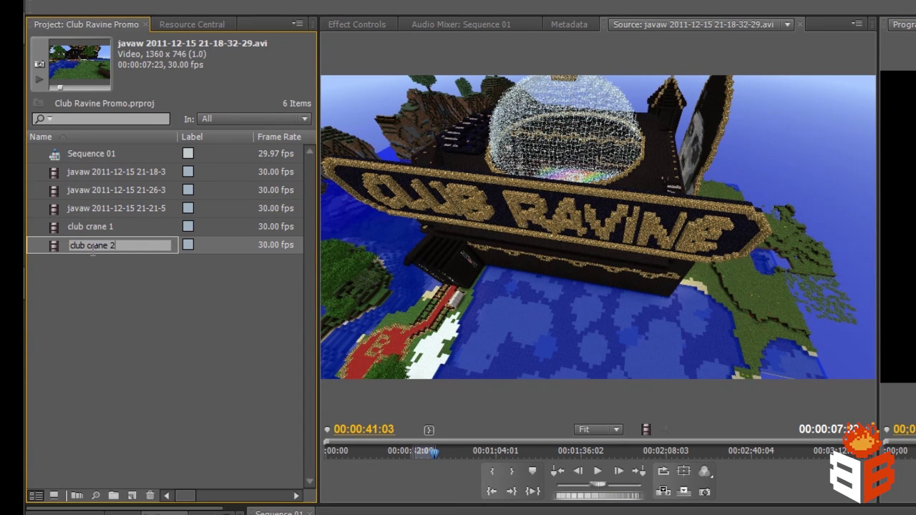
click(125, 295)
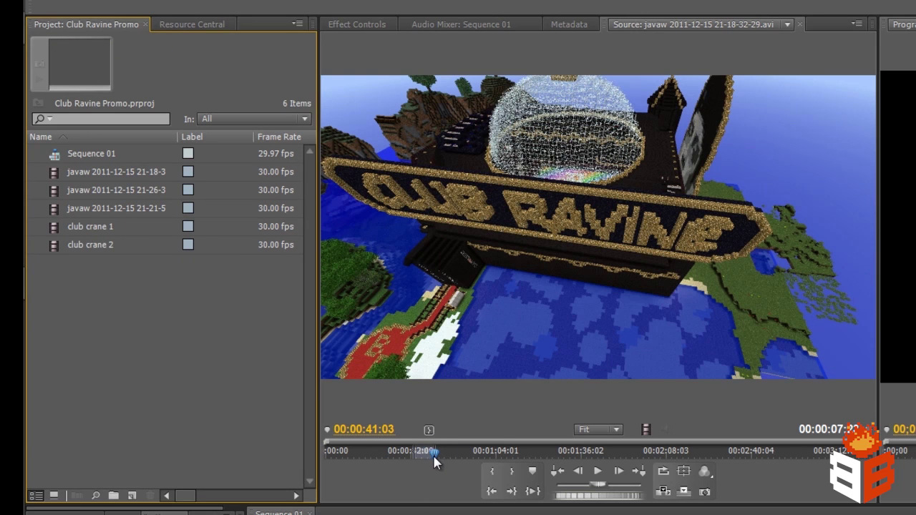
drag(435, 454, 434, 458)
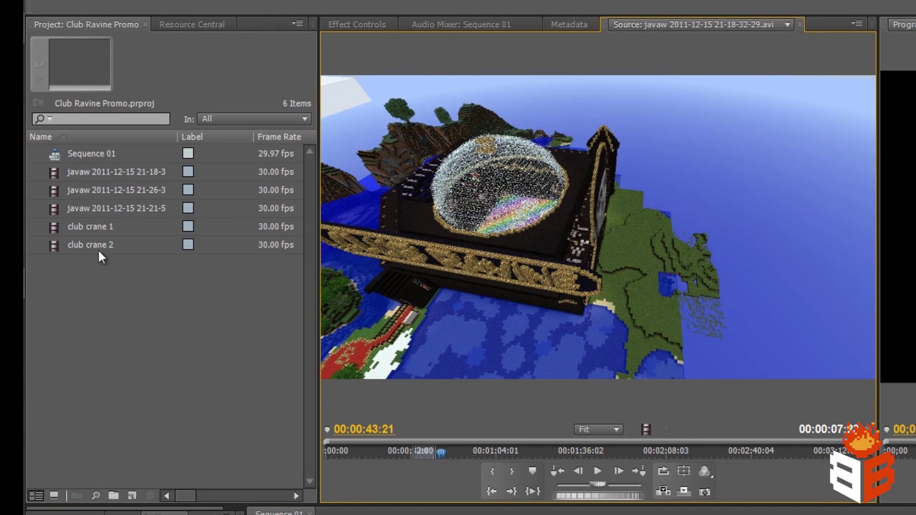
Step: Find the wanted shot and set the In point at 00:01:21:19
drag(440, 457, 563, 449)
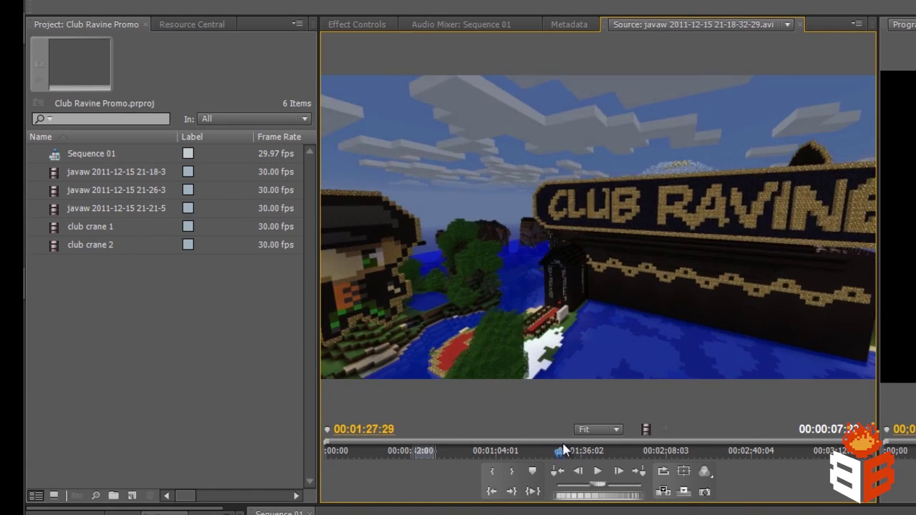
click(496, 470)
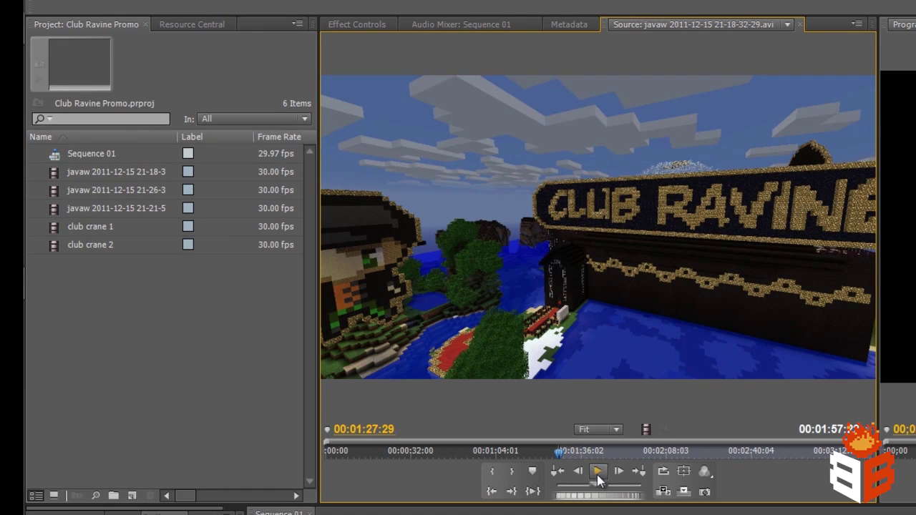
click(598, 472)
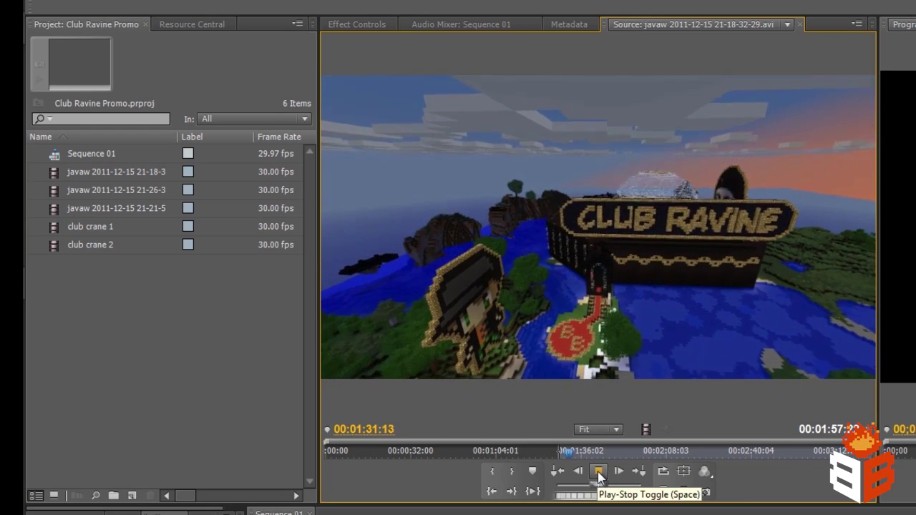
click(598, 472)
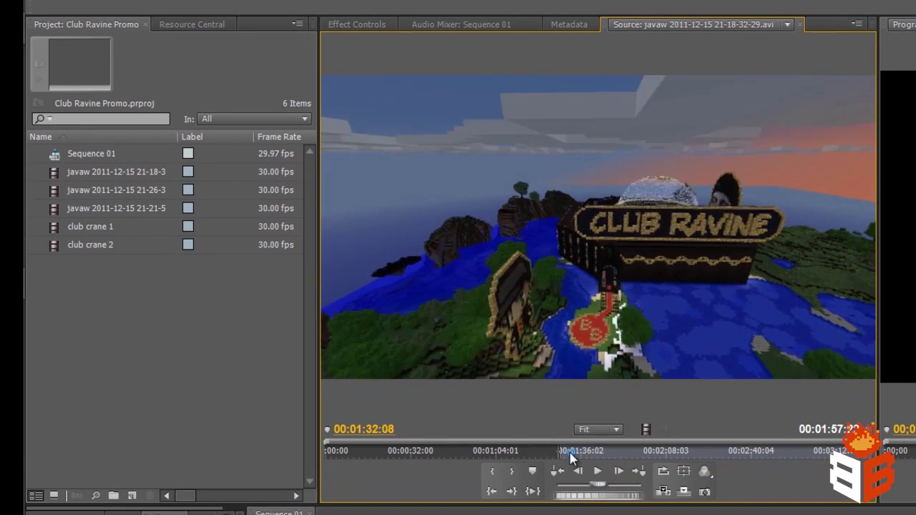
drag(571, 457, 533, 458)
click(598, 472)
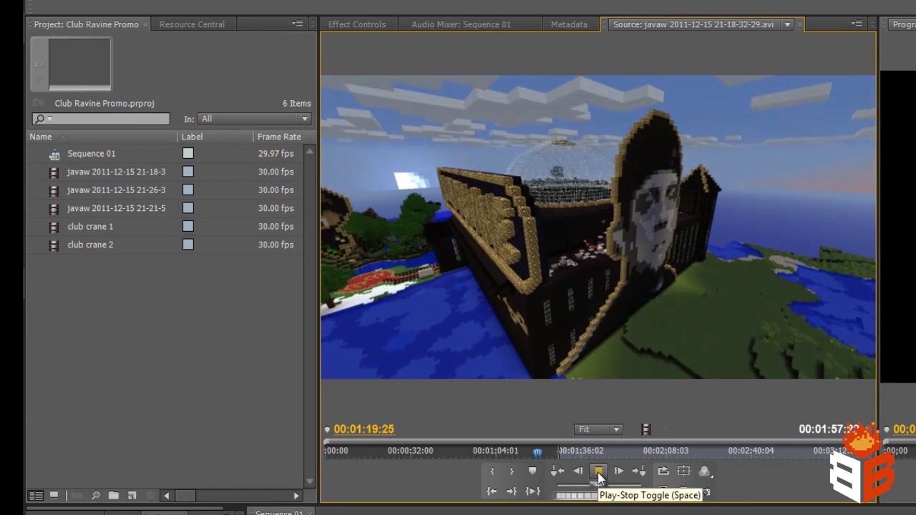
click(598, 472)
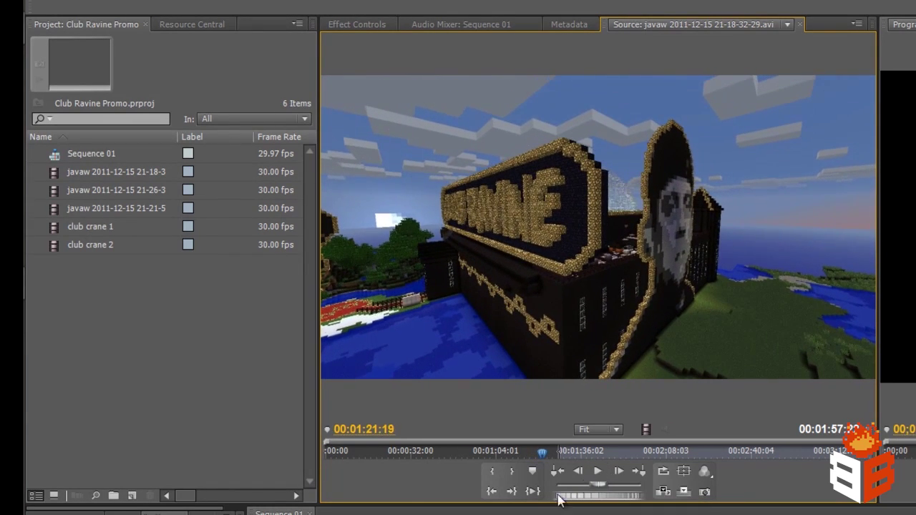
click(491, 470)
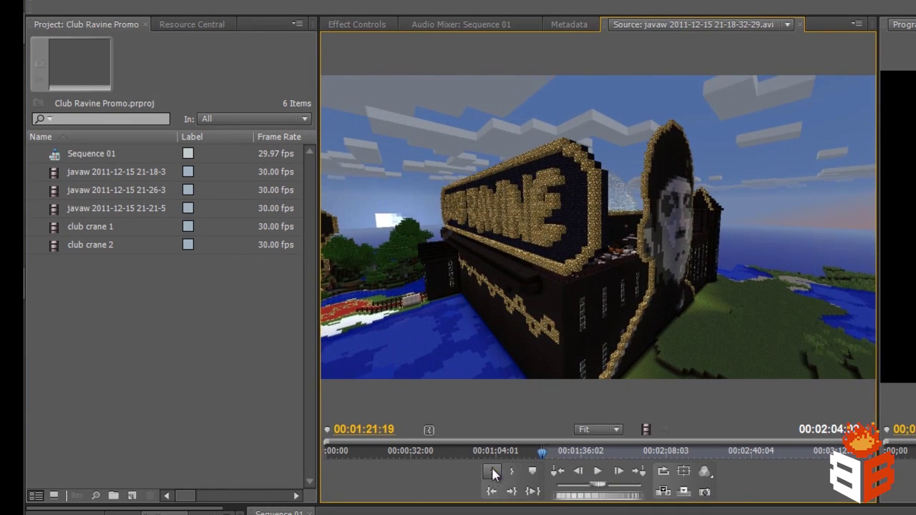
Step: Play from the In point and set the Out point near 00:01:27:05
click(598, 473)
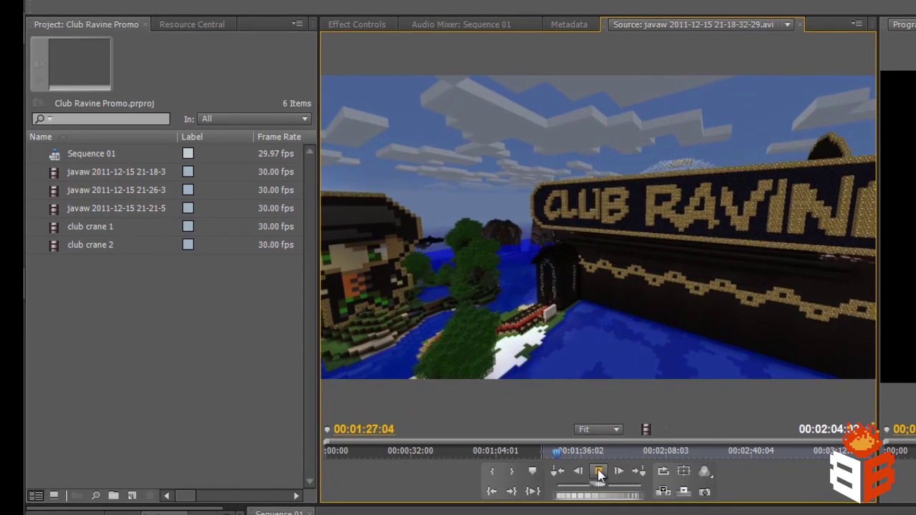
click(599, 473)
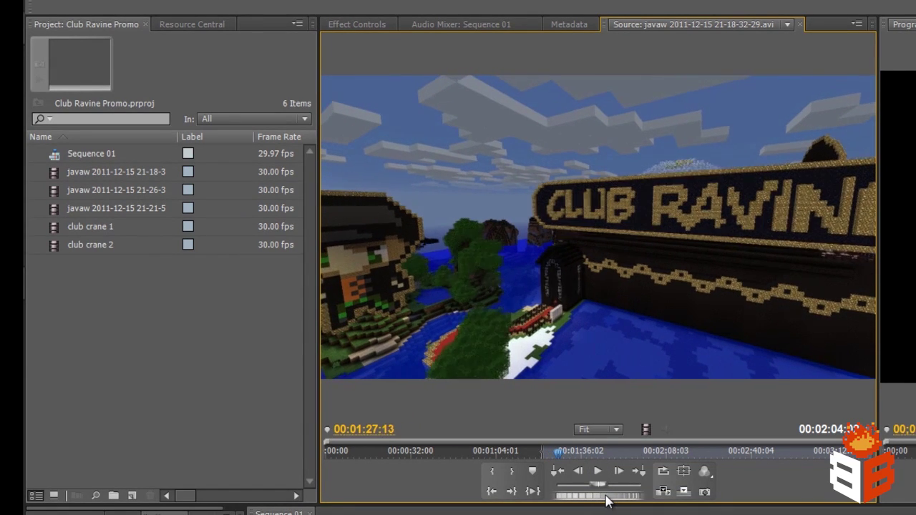
mouse_move(607, 501)
mouse_down()
mouse_move(591, 498)
mouse_move(623, 497)
mouse_move(599, 488)
mouse_up()
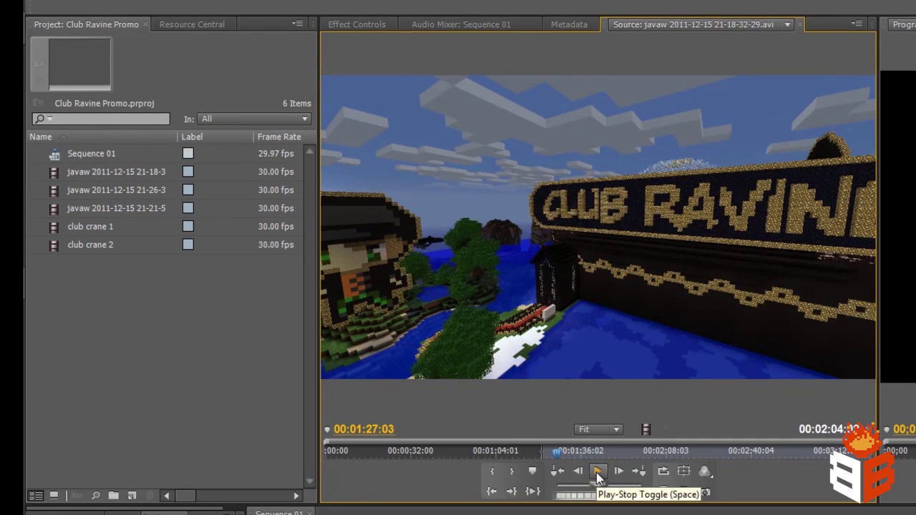
click(598, 476)
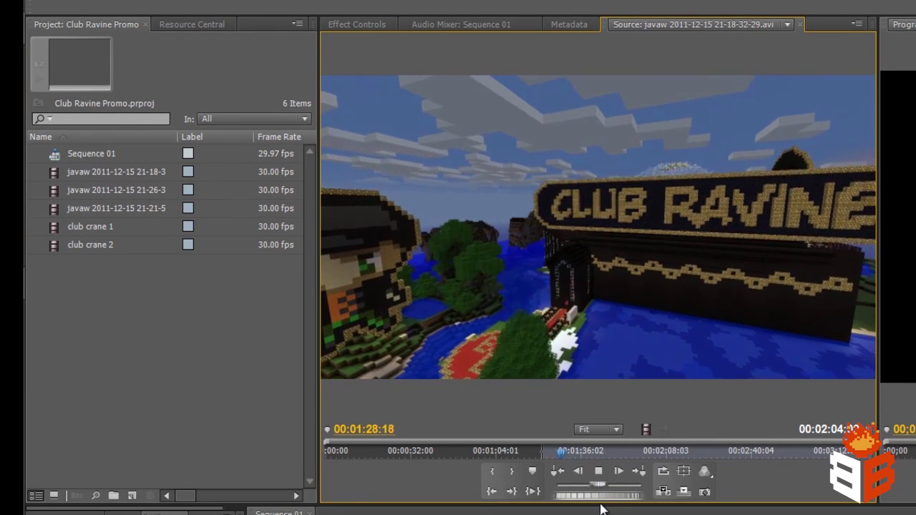
mouse_move(607, 493)
mouse_down()
mouse_move(595, 497)
mouse_move(606, 501)
mouse_up()
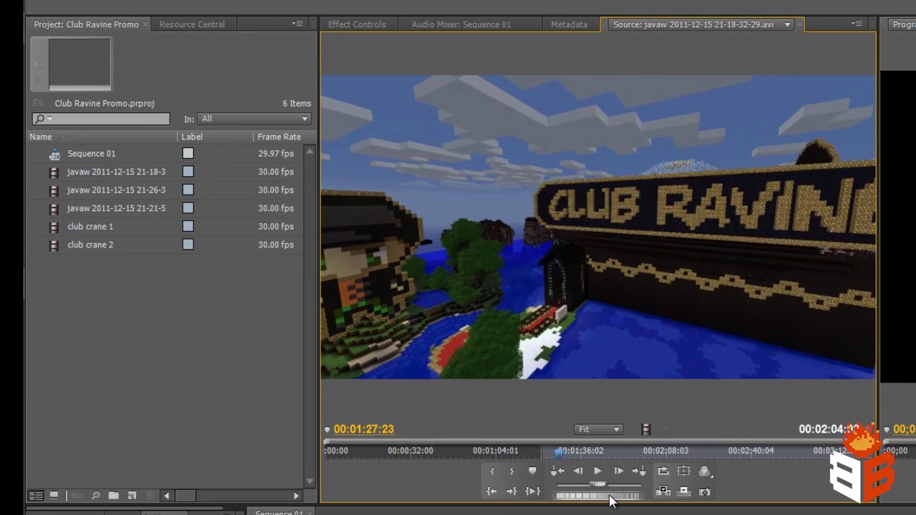
drag(609, 501, 589, 499)
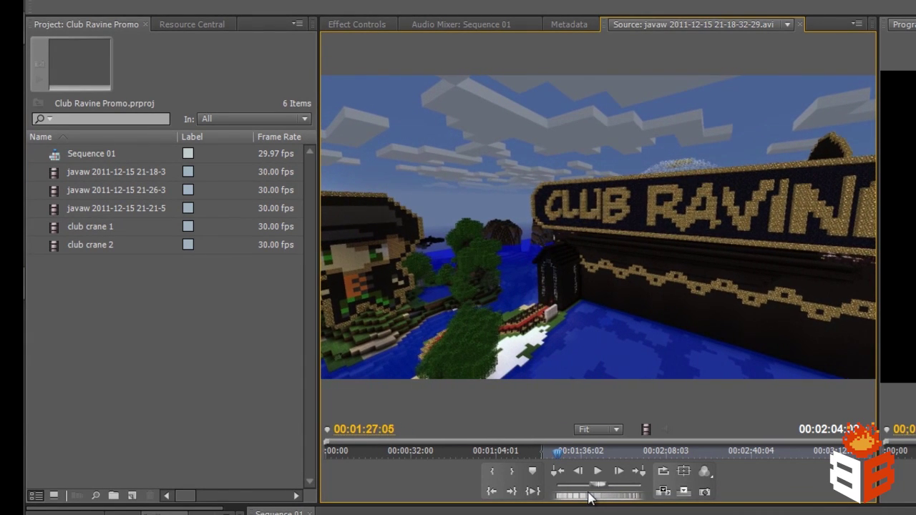
click(512, 470)
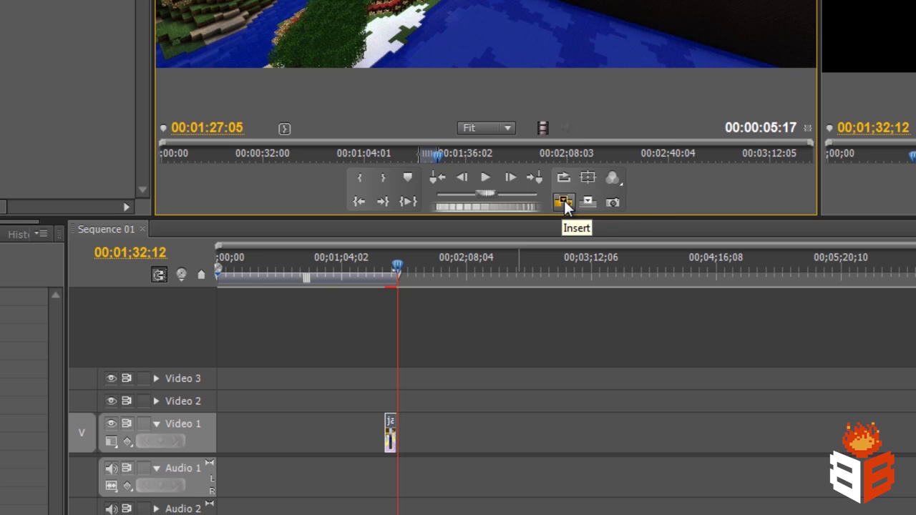
Step: Insert the marked section into Video 1 and play back the sequence to review it
click(564, 203)
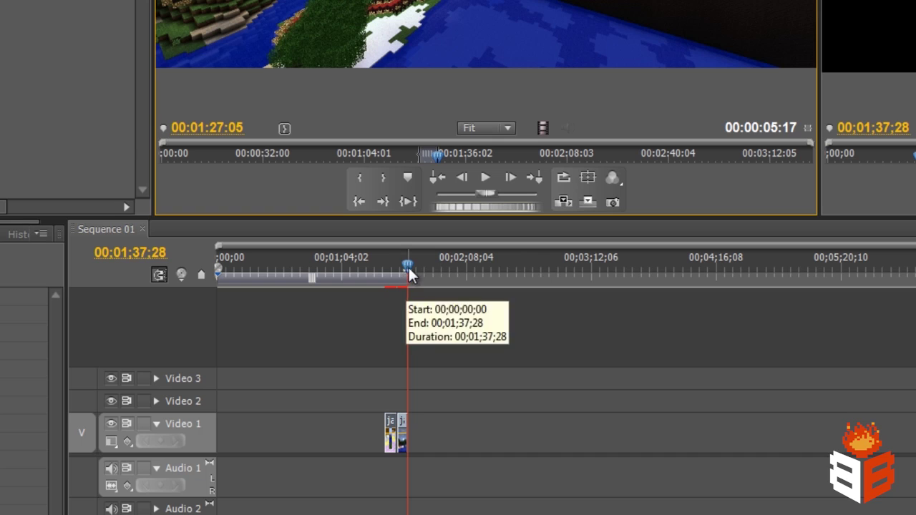
drag(410, 276, 378, 276)
key(space)
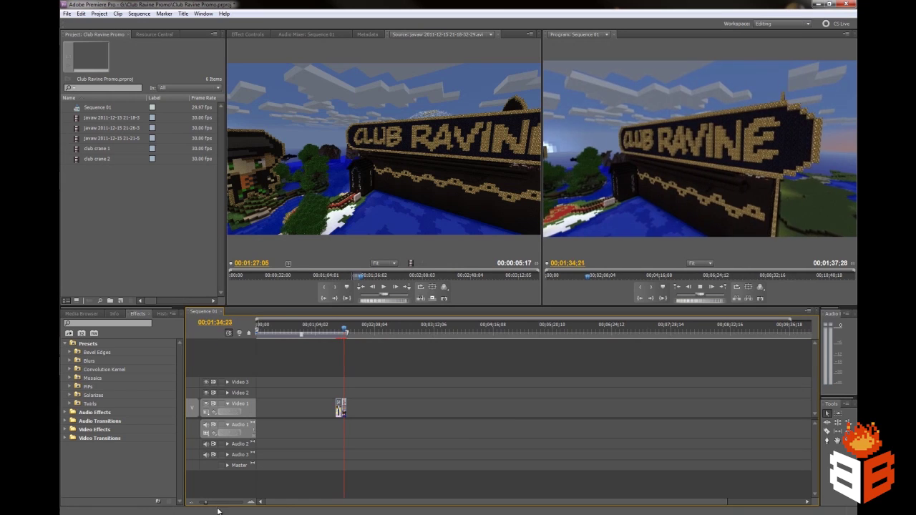
drag(206, 503, 219, 503)
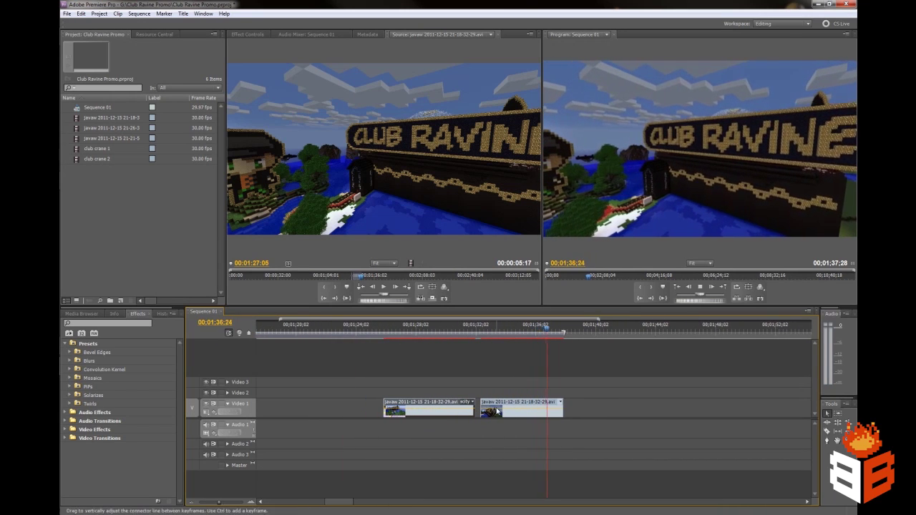
drag(552, 330, 456, 329)
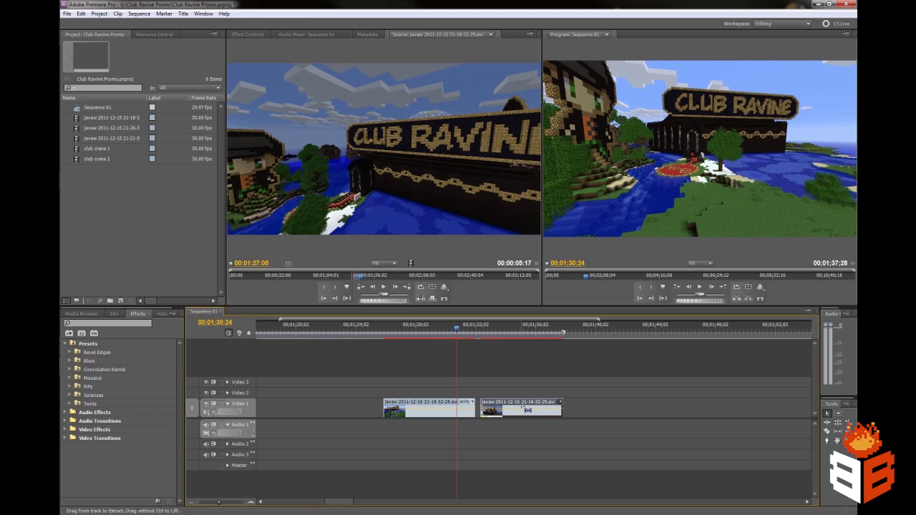
Step: Delete the wrong second clip and drag the marked source section onto Video 1 after the first clip
click(521, 408)
key(Delete)
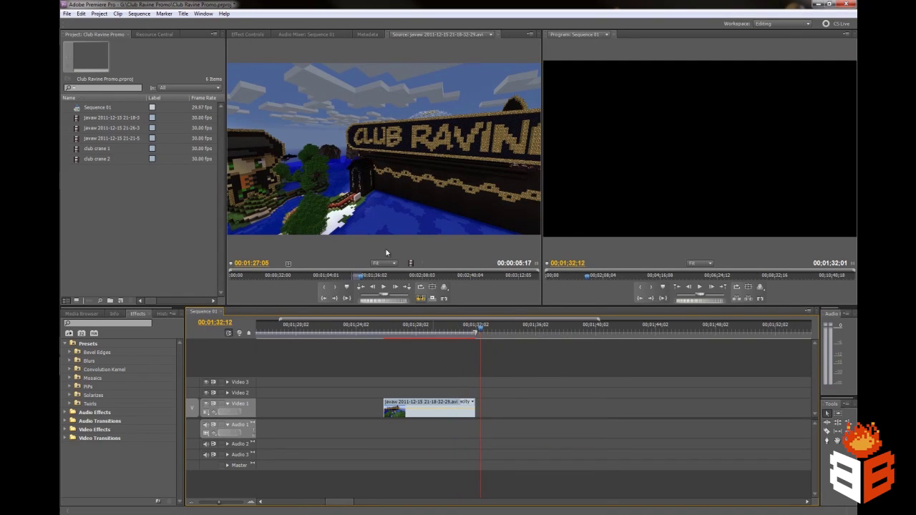
drag(355, 210, 481, 407)
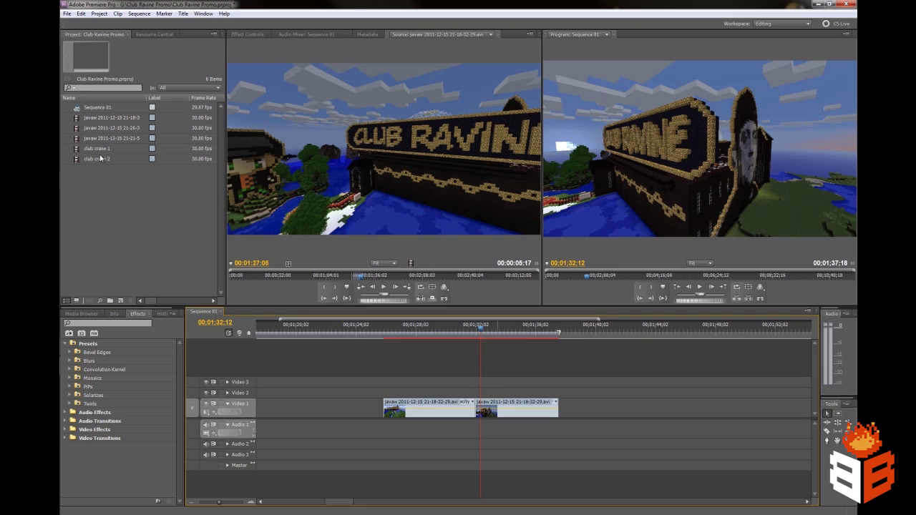
click(75, 152)
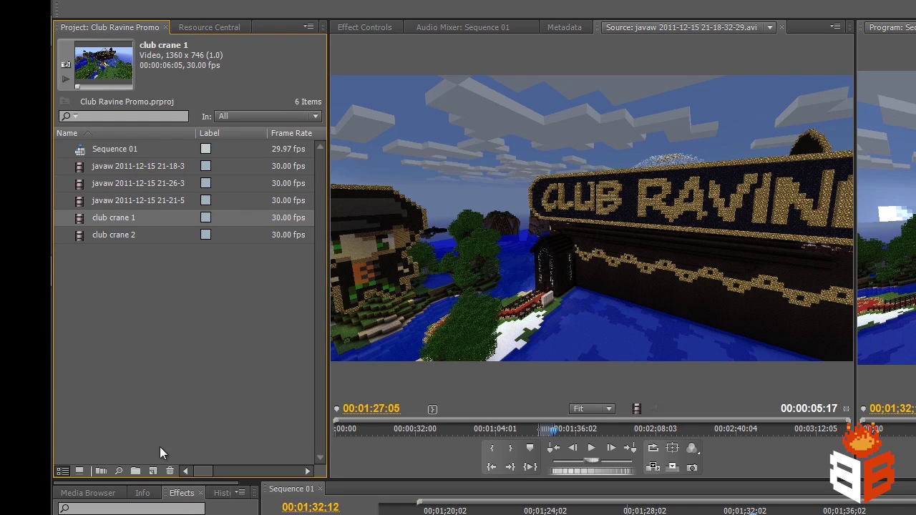
Step: Switch the Project panel to Icon View, moving the 00:03:14:24 clip second and club crane 2 third
click(79, 471)
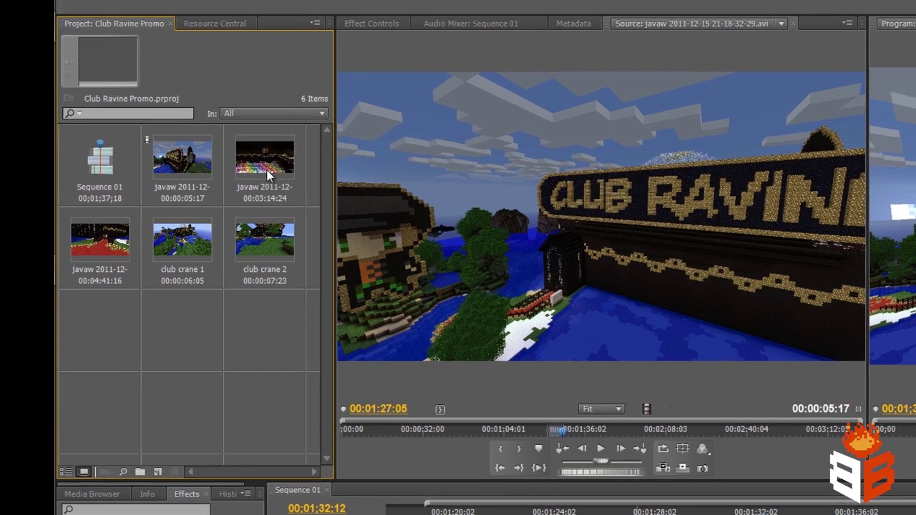
drag(240, 147, 188, 178)
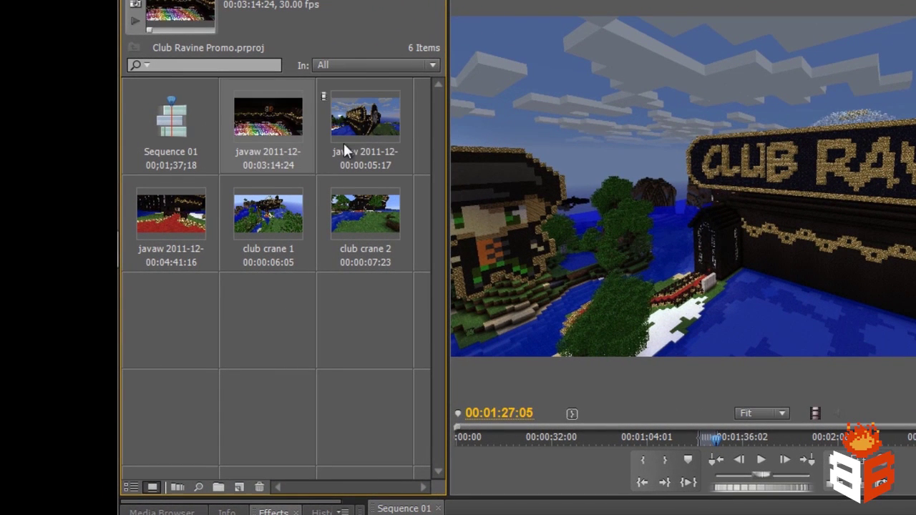
drag(345, 216, 322, 160)
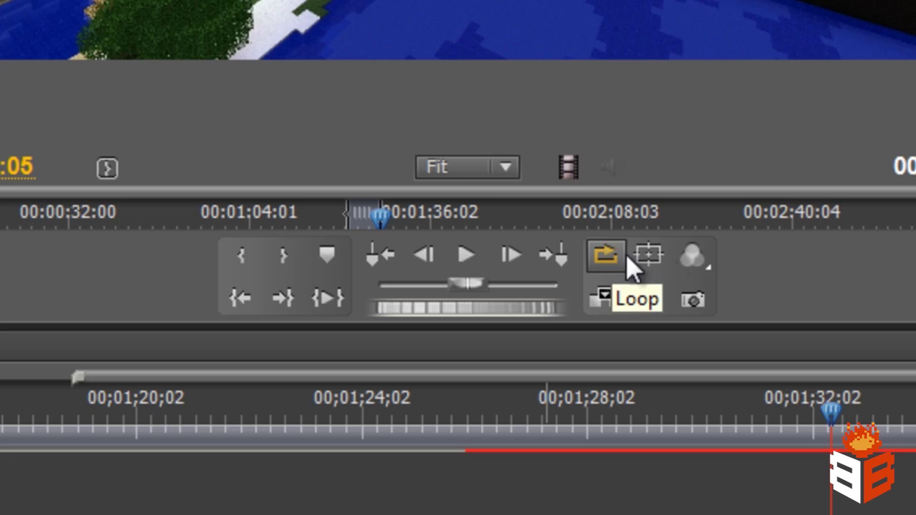
click(648, 256)
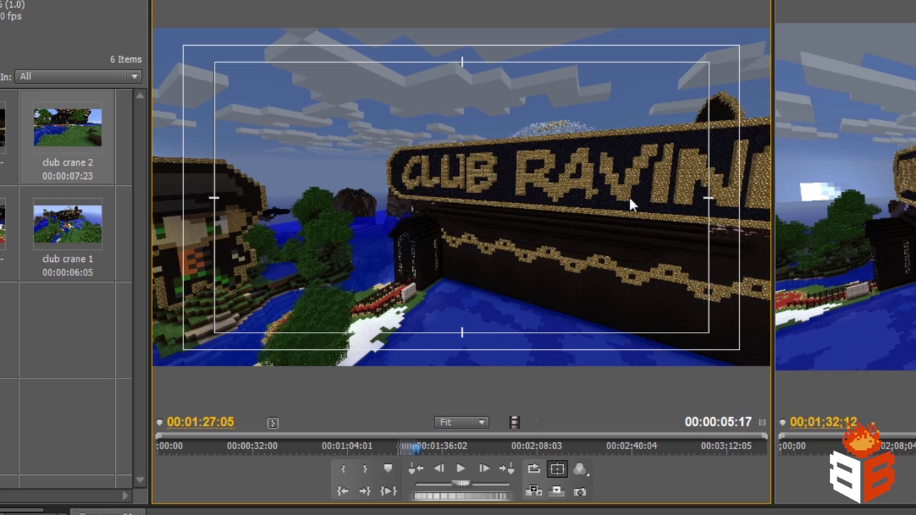
click(558, 470)
click(559, 470)
click(559, 471)
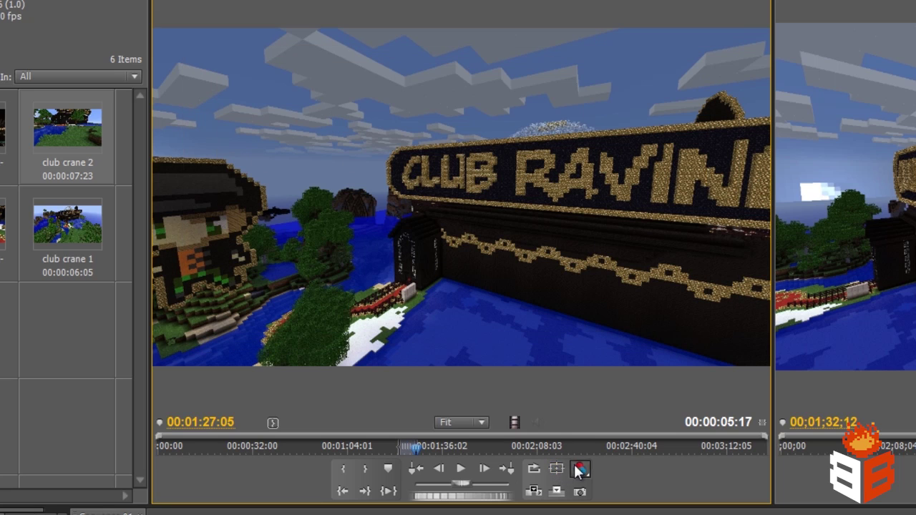
click(579, 469)
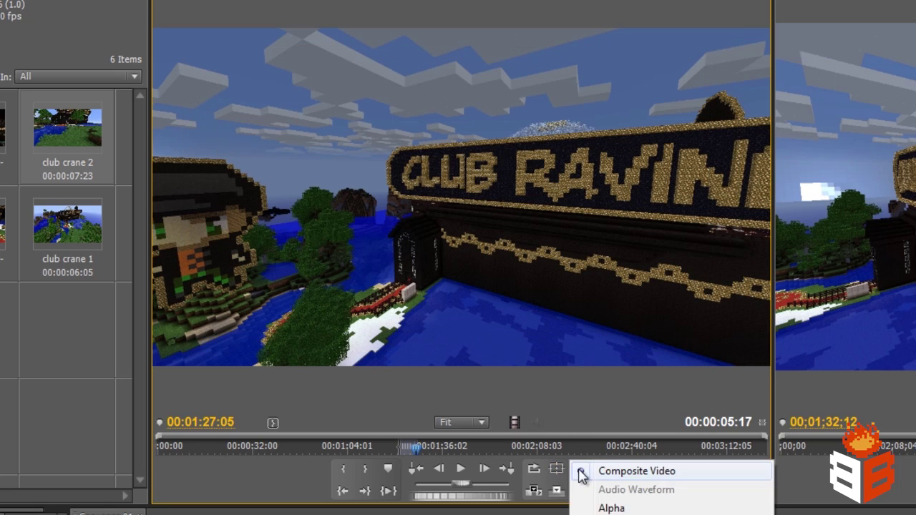
click(288, 463)
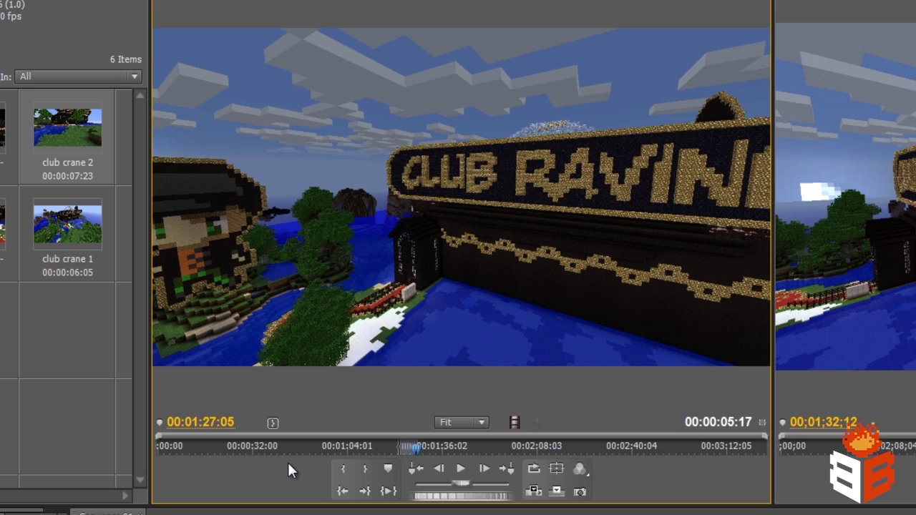